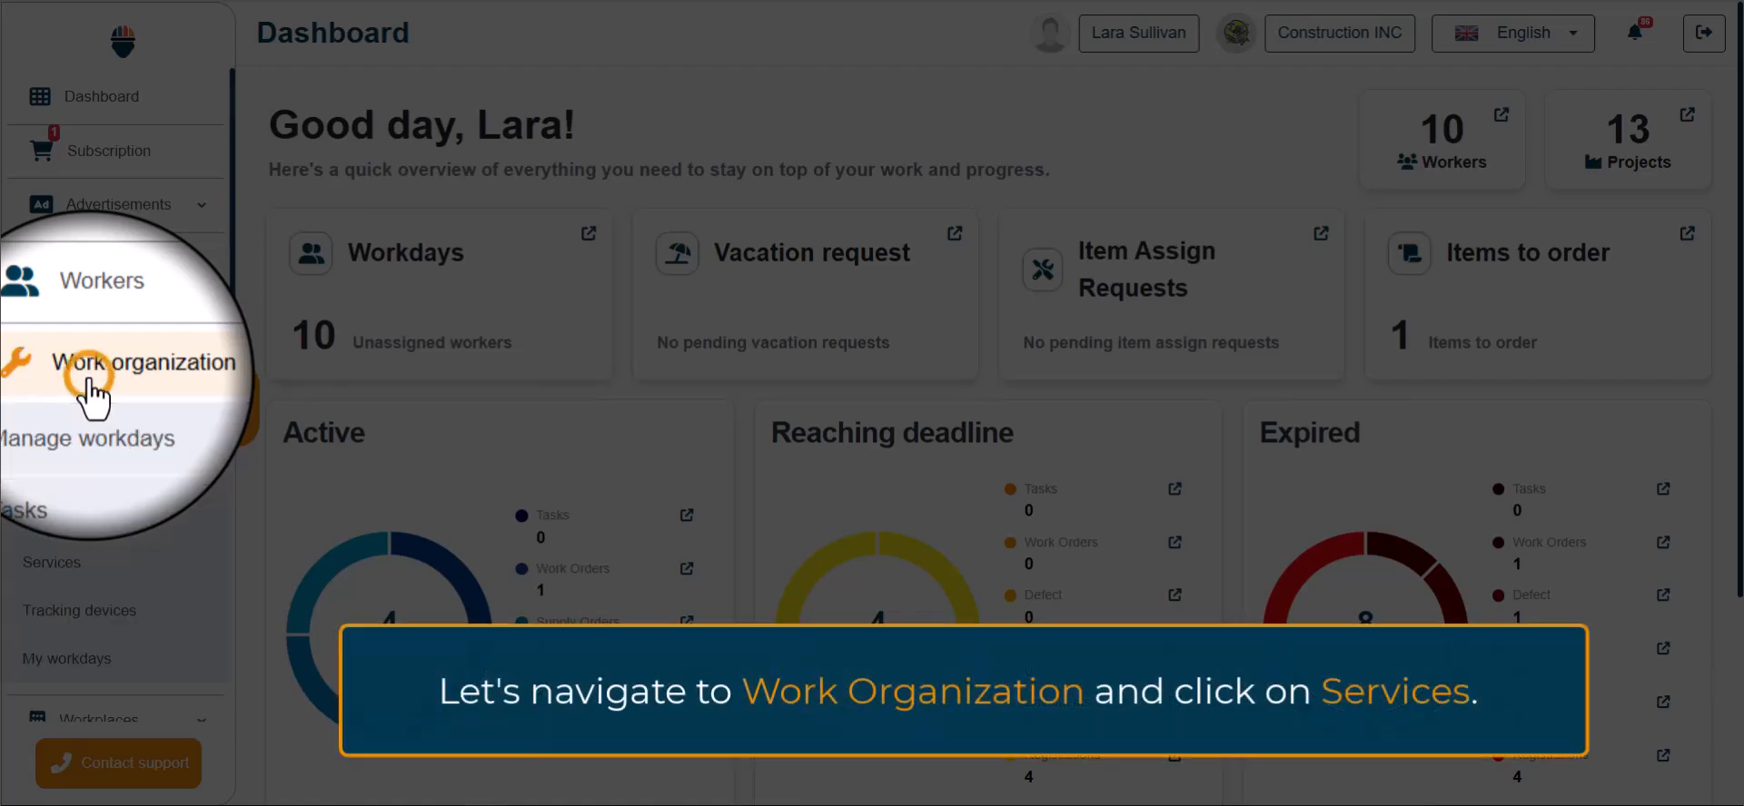
# Start a new service request under Work organization's Services and select the Excavator as its item.
pyautogui.click(47, 581)
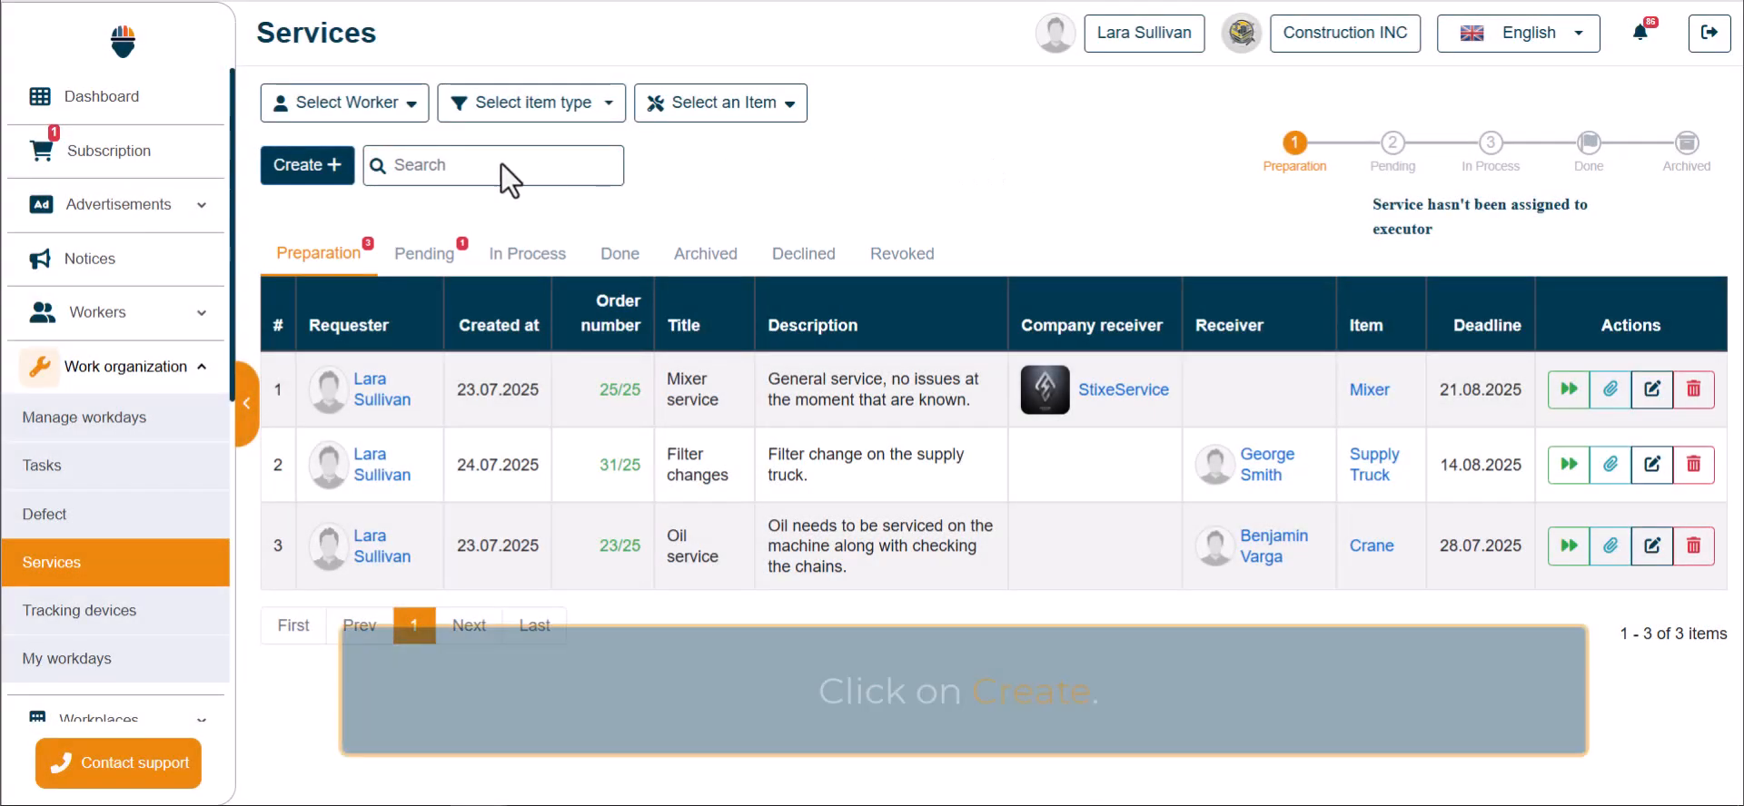
pyautogui.click(300, 168)
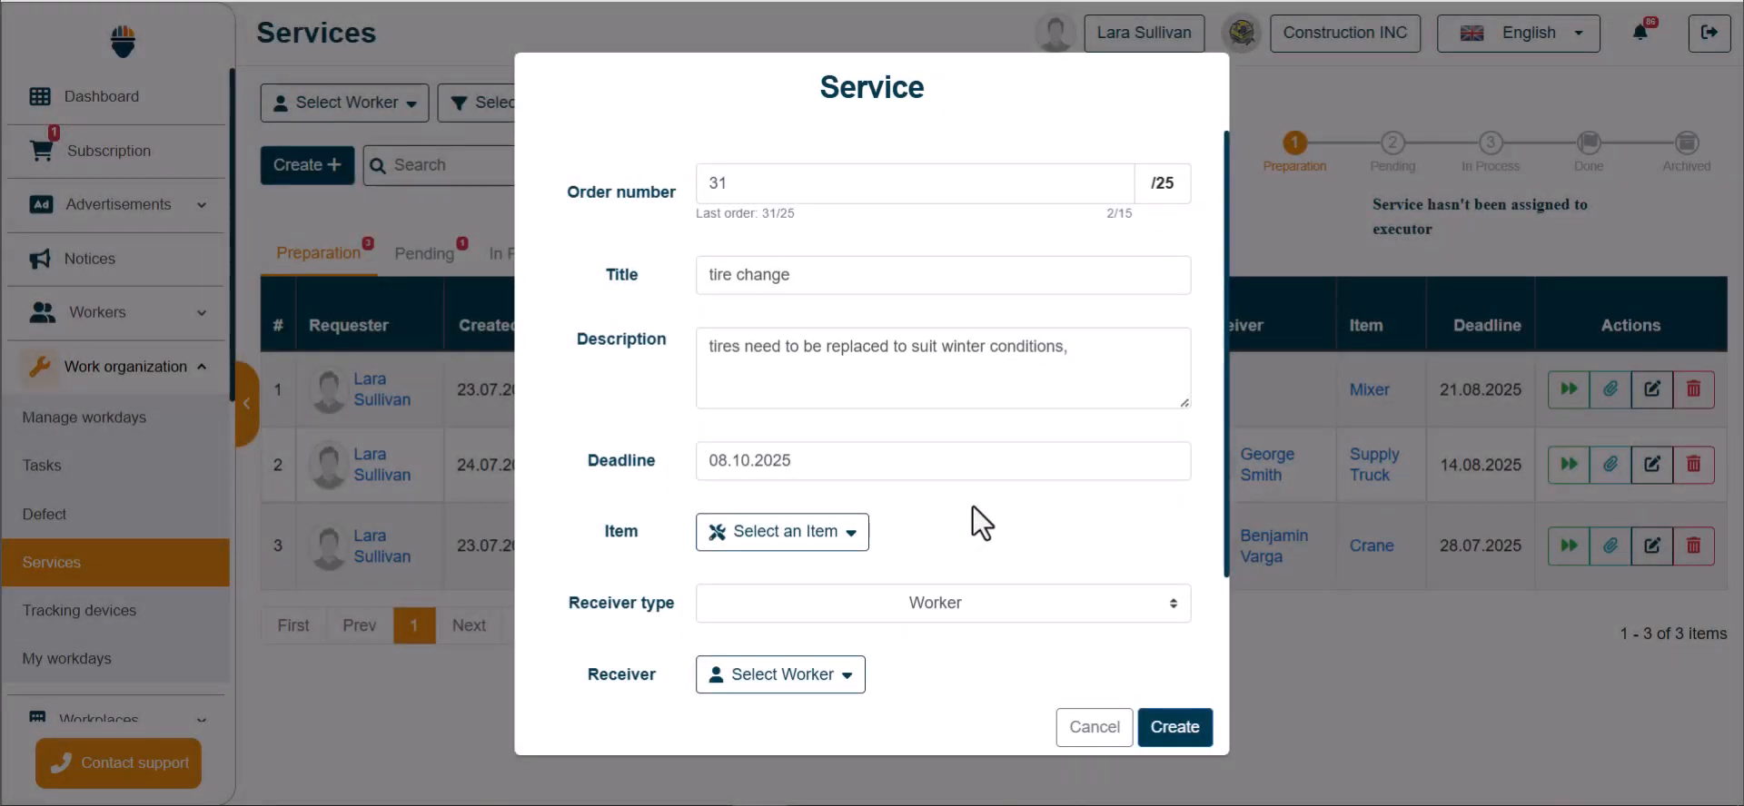
pyautogui.click(779, 544)
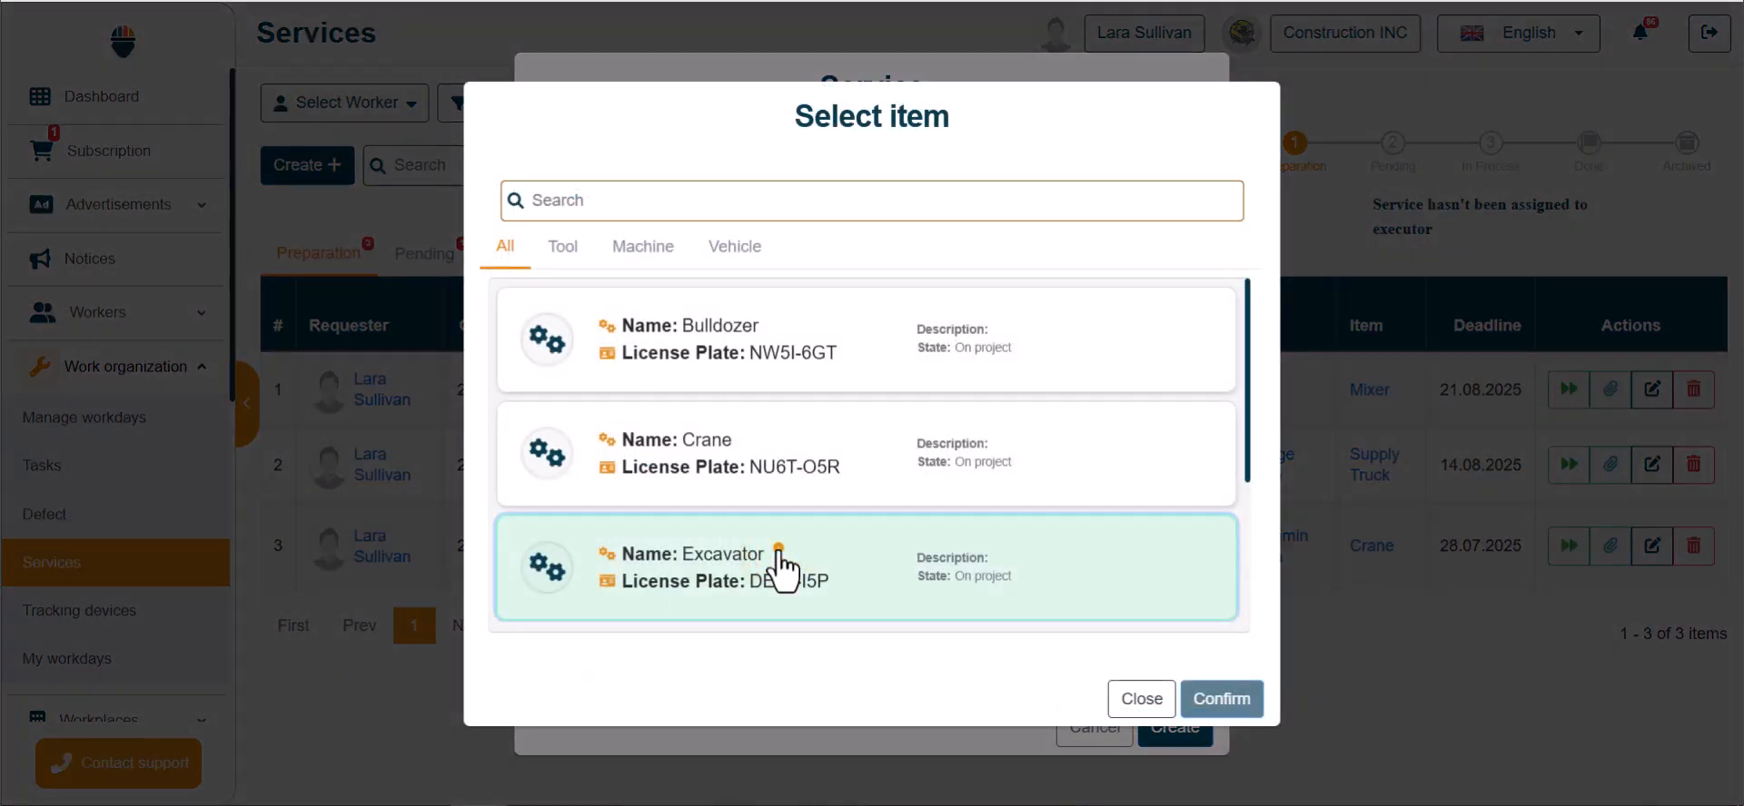
pyautogui.click(780, 552)
pyautogui.click(1217, 701)
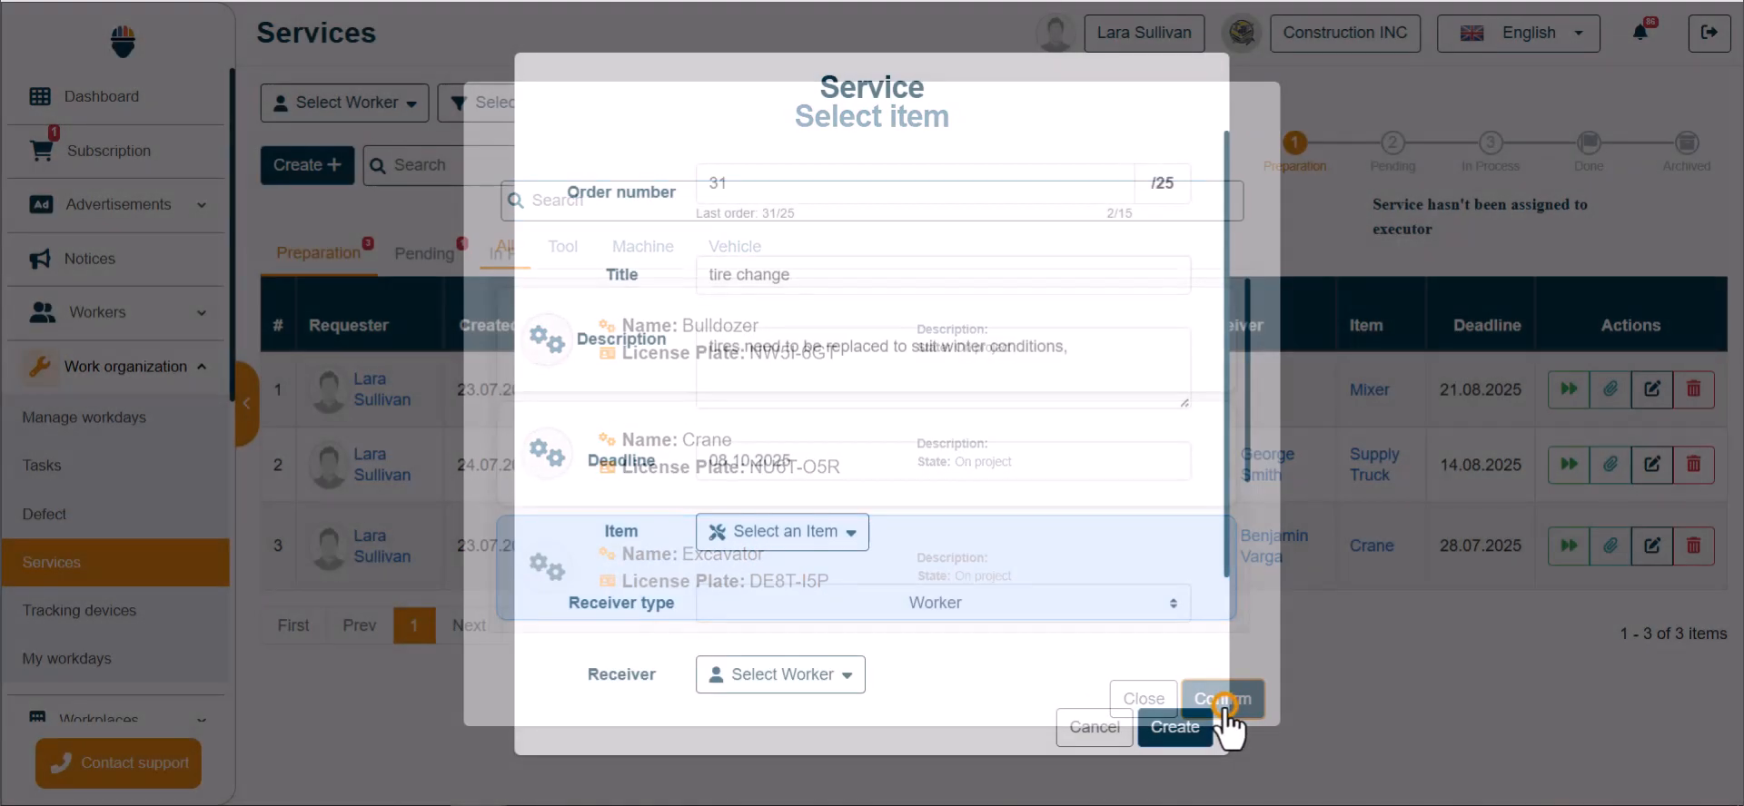
# Switch the request's receiver type to Service company and back to Worker.
pyautogui.scroll(-3, 961, 498)
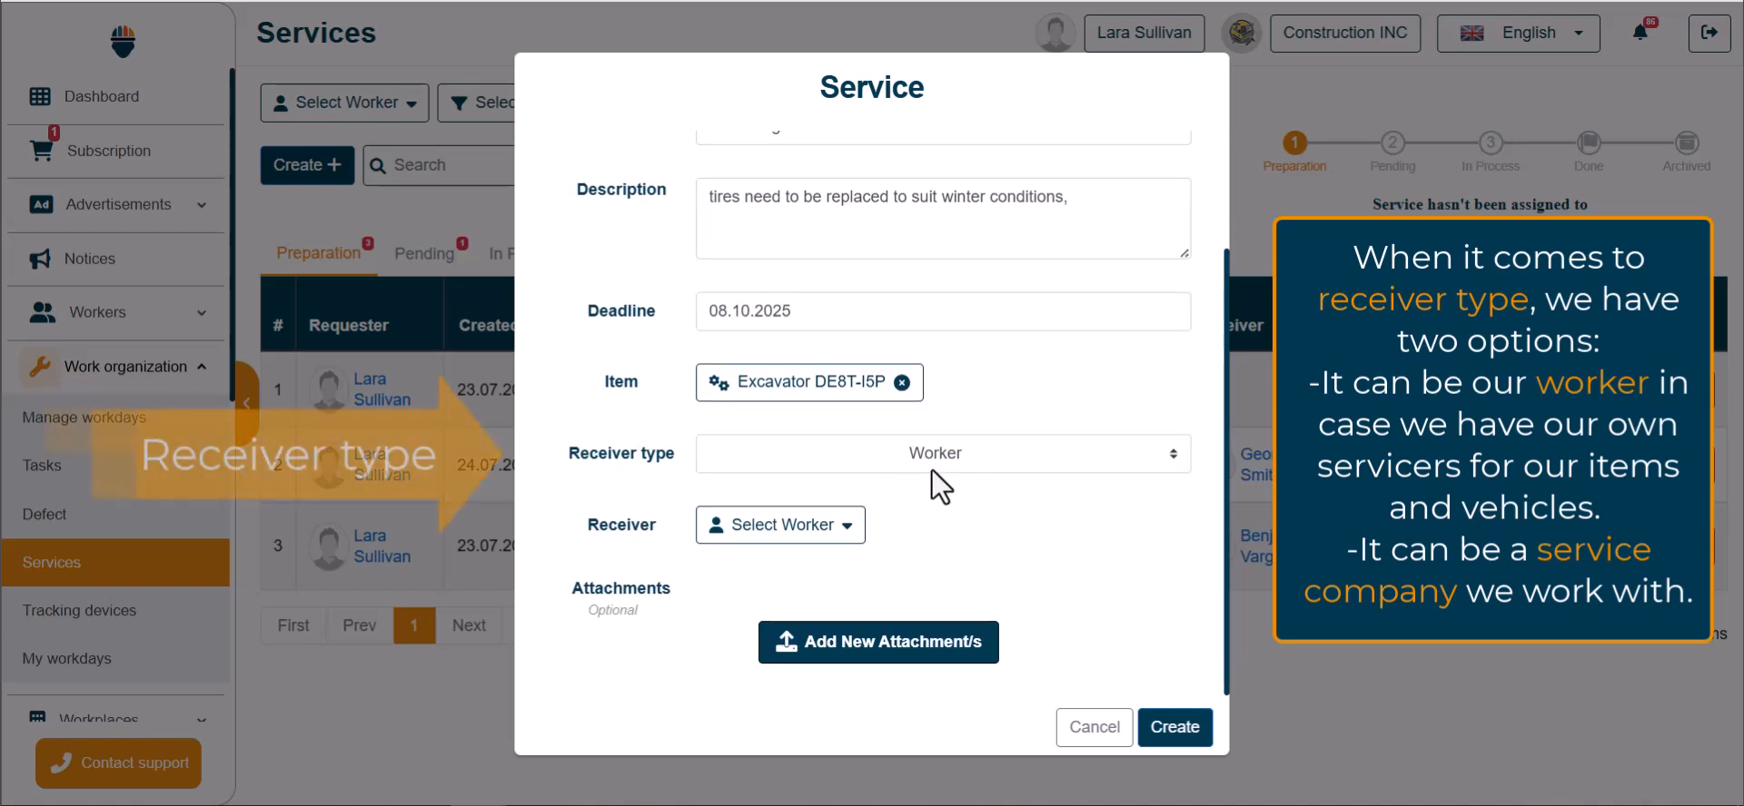
pyautogui.click(931, 468)
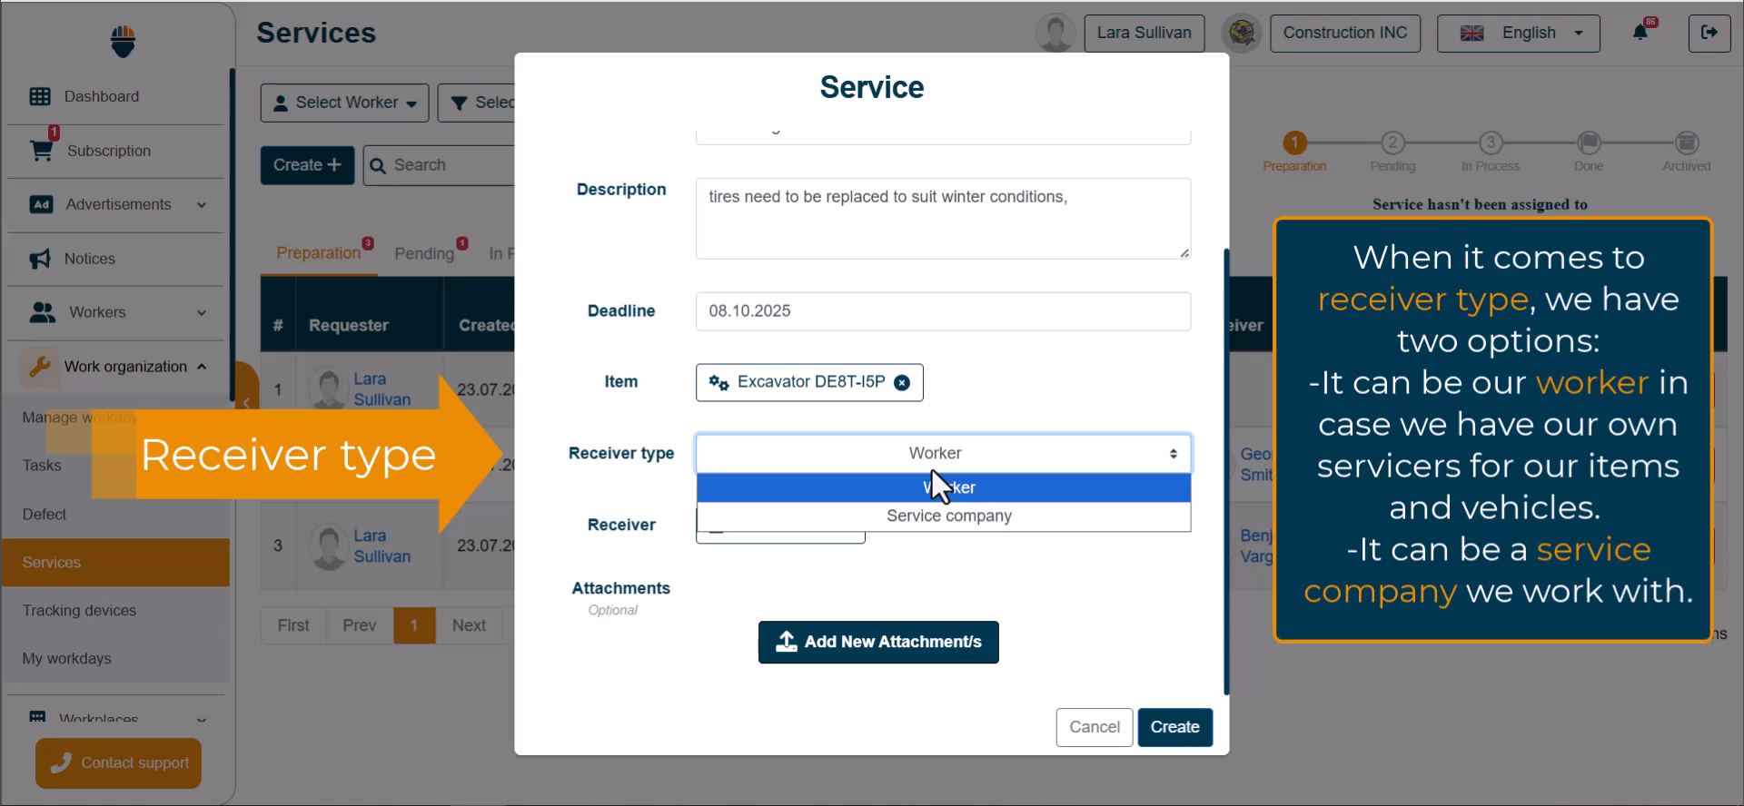
pyautogui.click(928, 515)
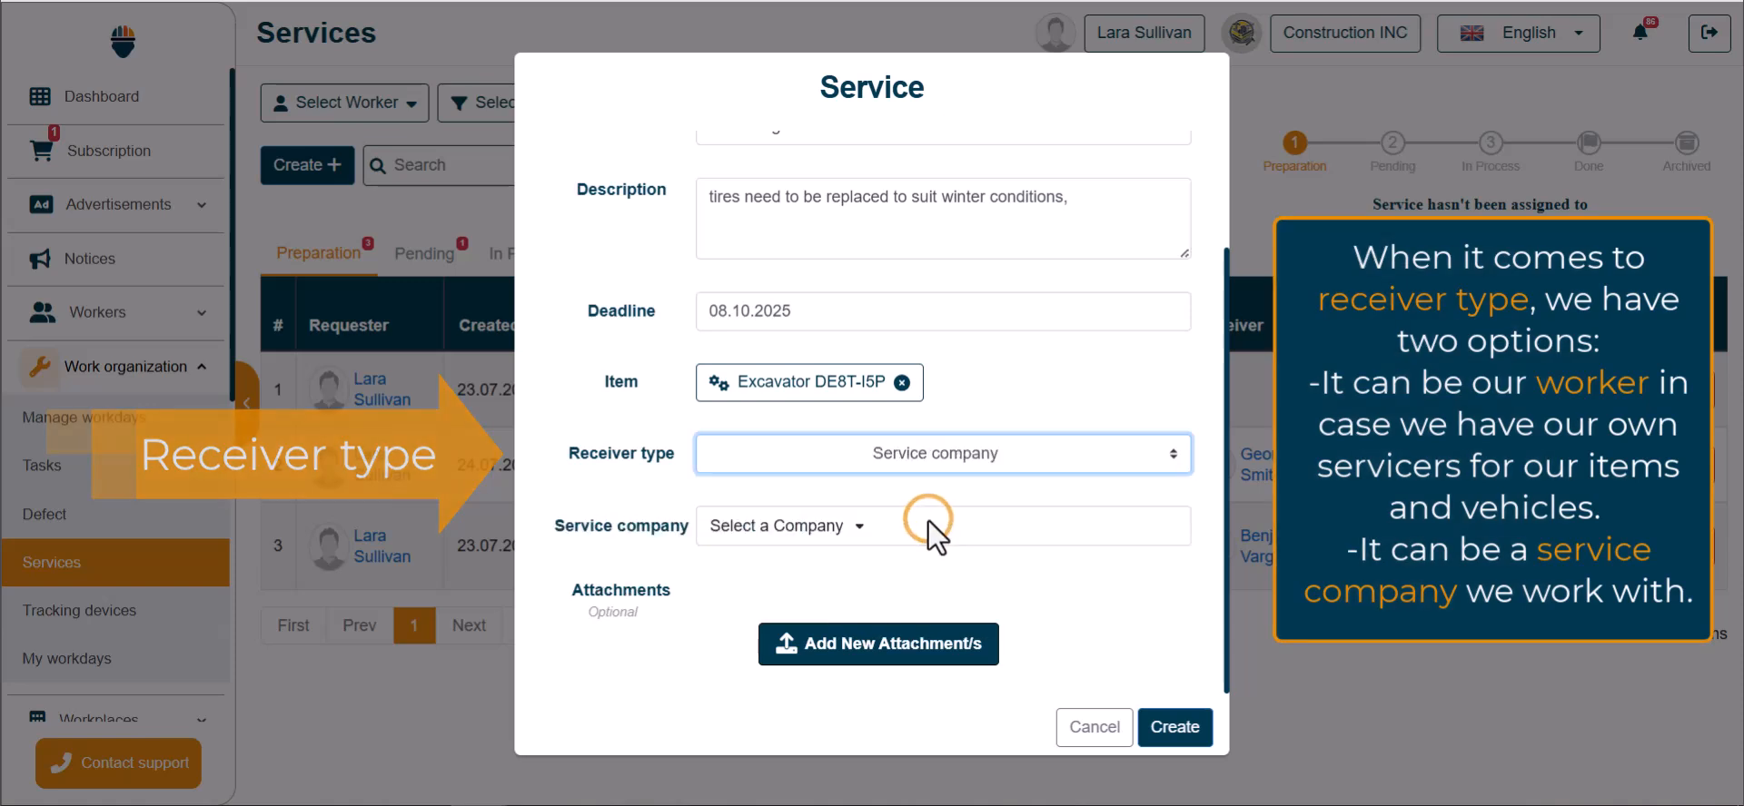
pyautogui.click(955, 468)
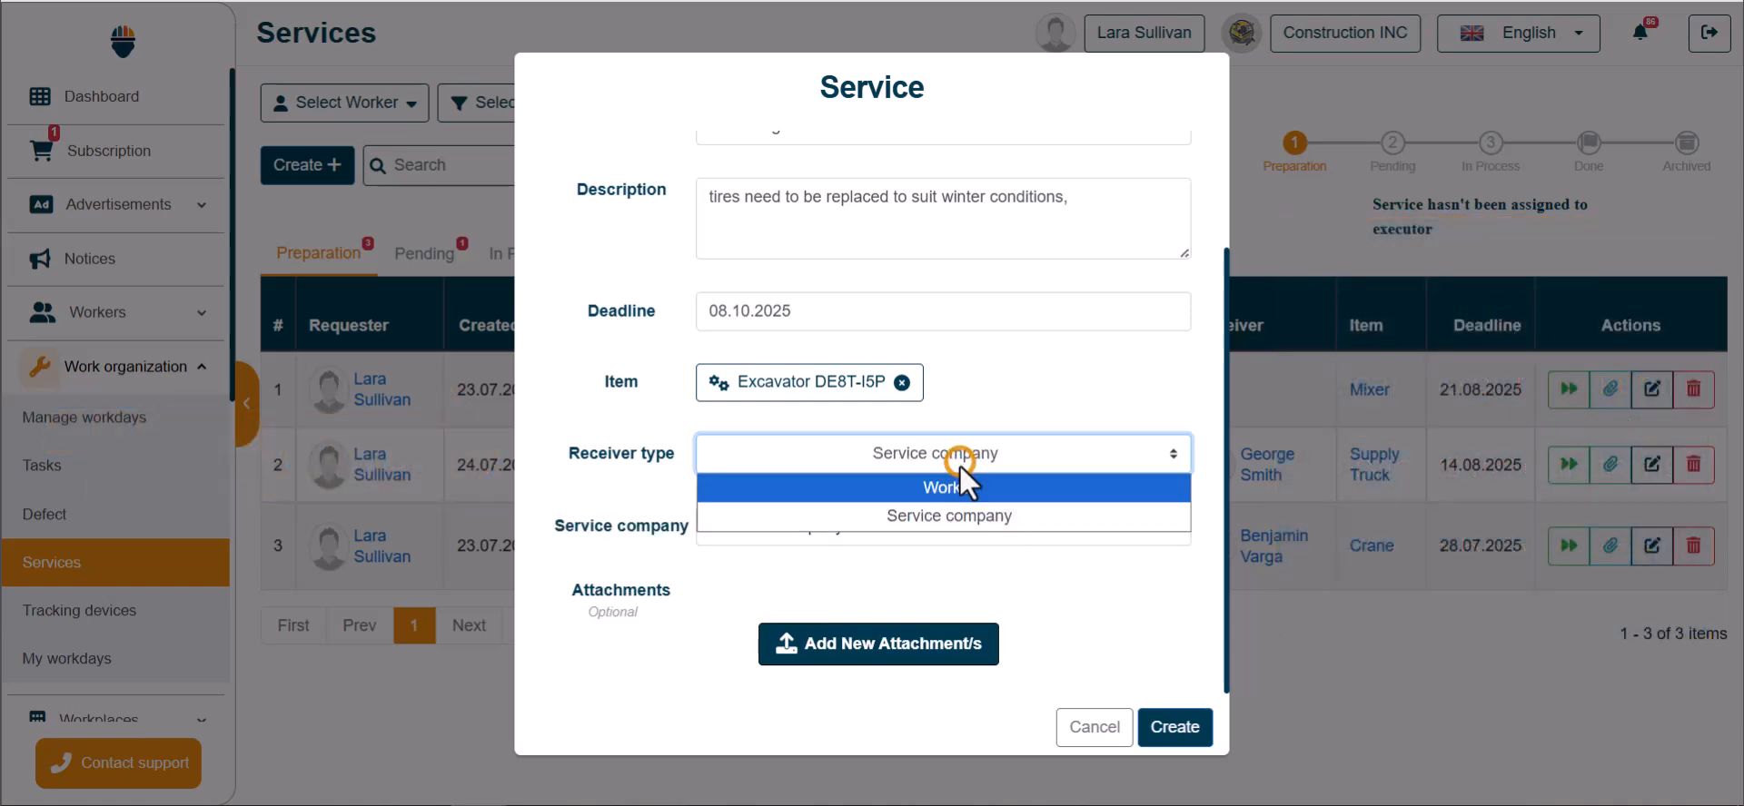
pyautogui.click(959, 492)
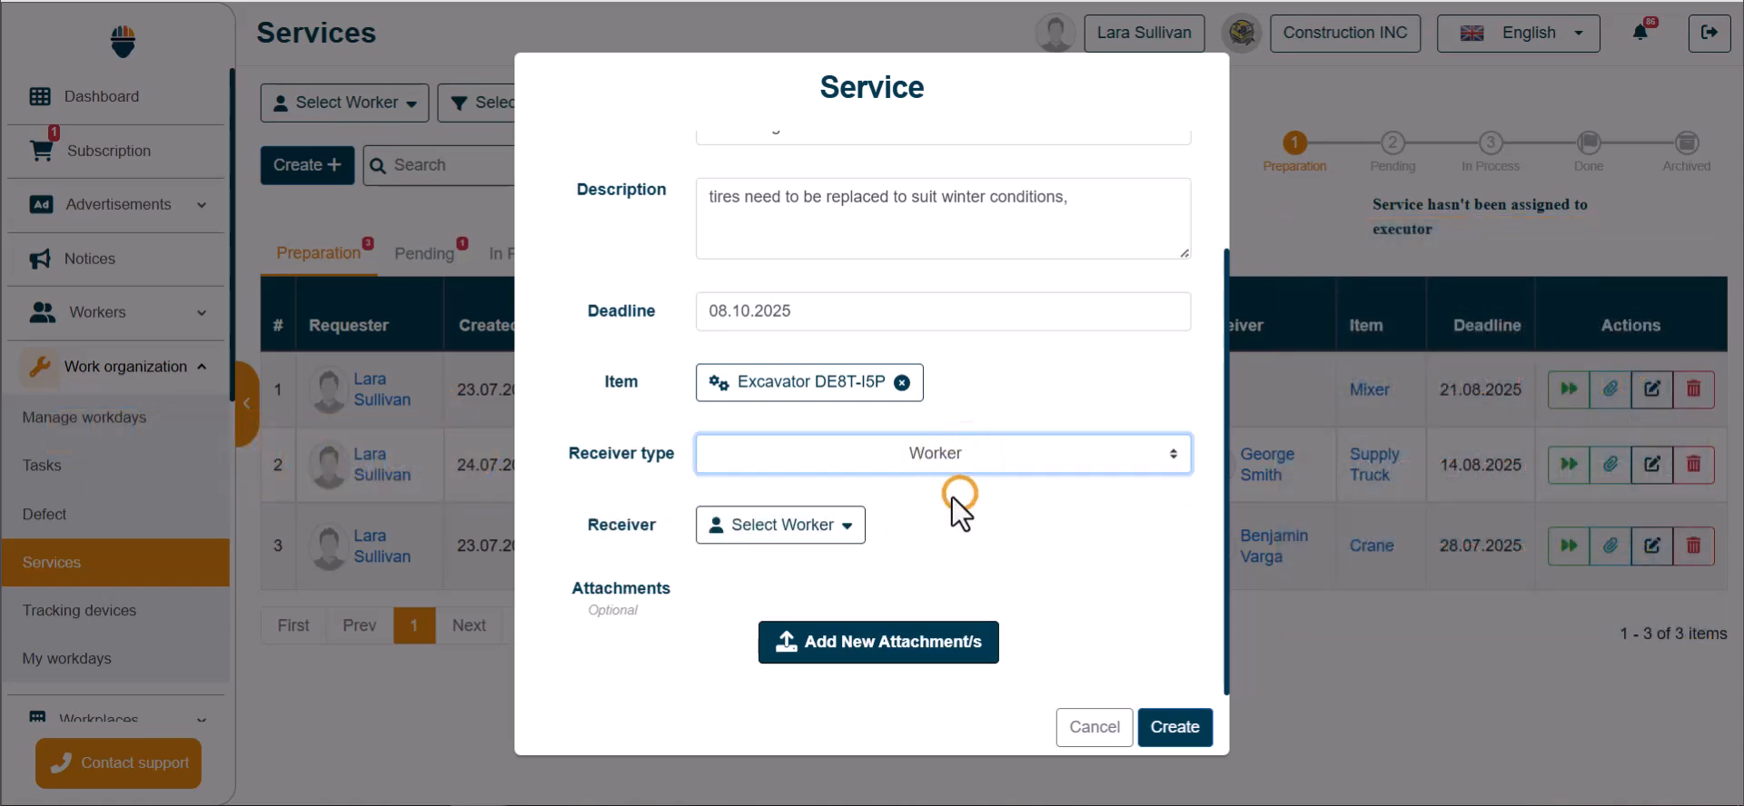
# Assign the inactive Project Leader with the Cost Estimator profession as receiver and create the service request.
pyautogui.click(780, 534)
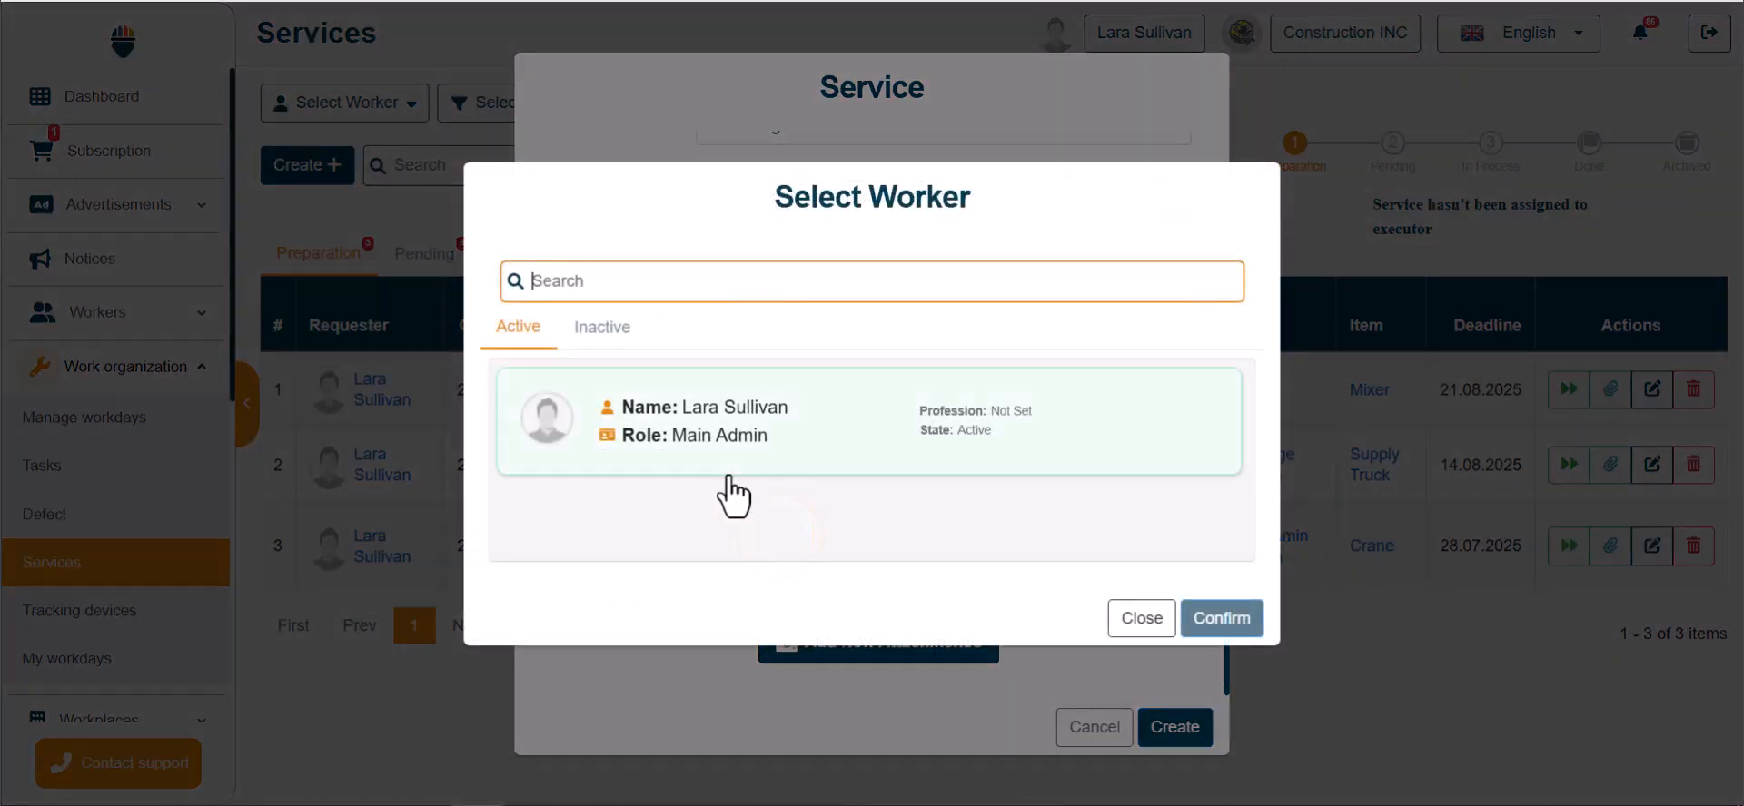
pyautogui.click(603, 329)
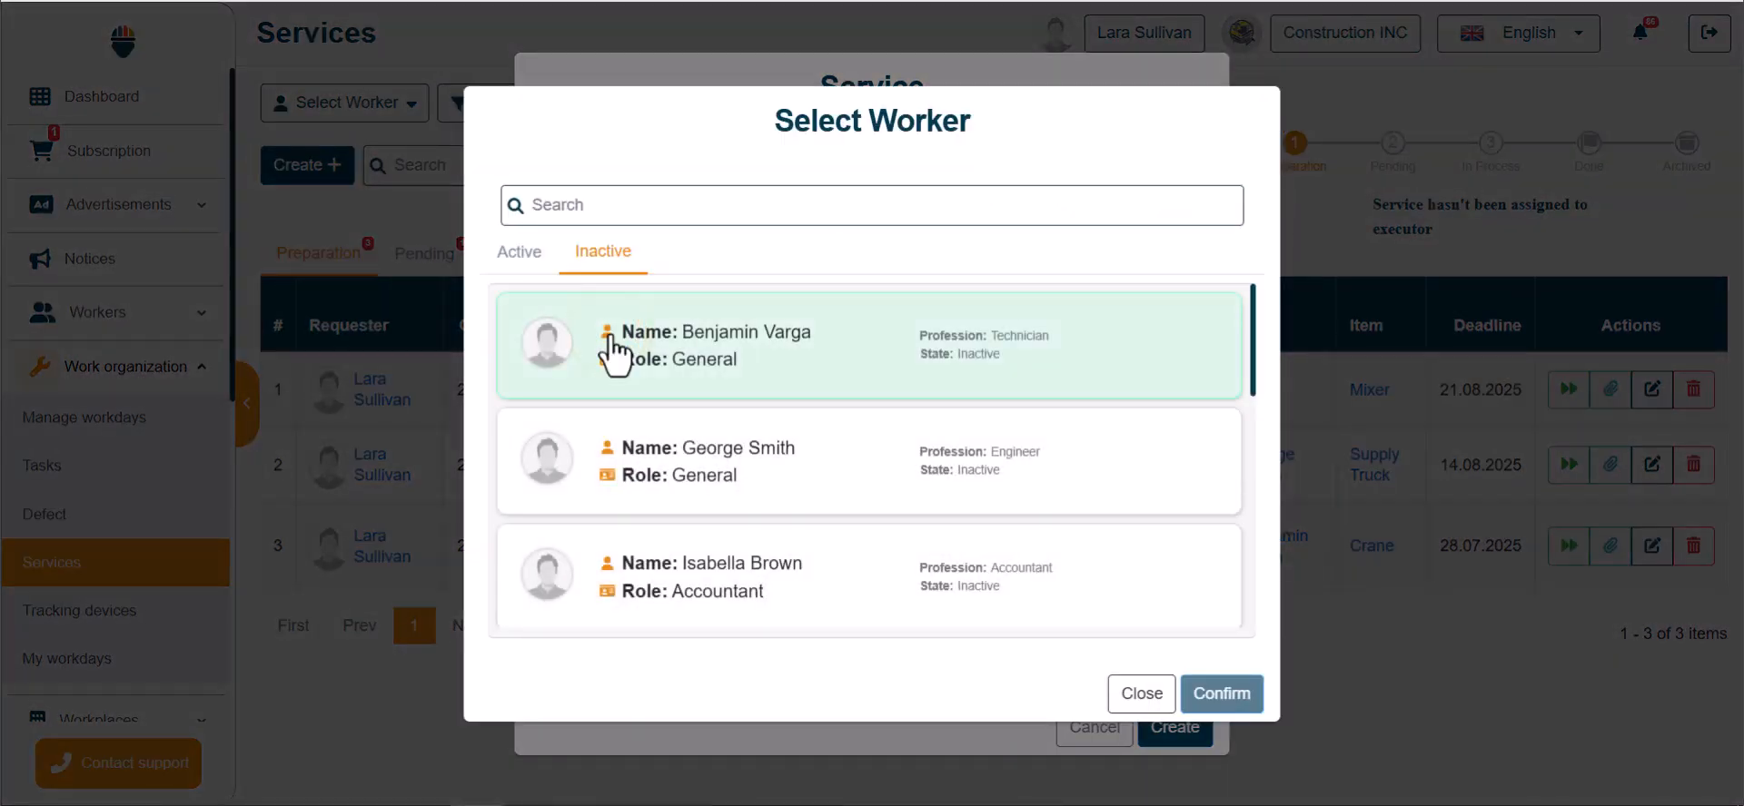
pyautogui.scroll(-1, 844, 504)
pyautogui.scroll(-3, 857, 517)
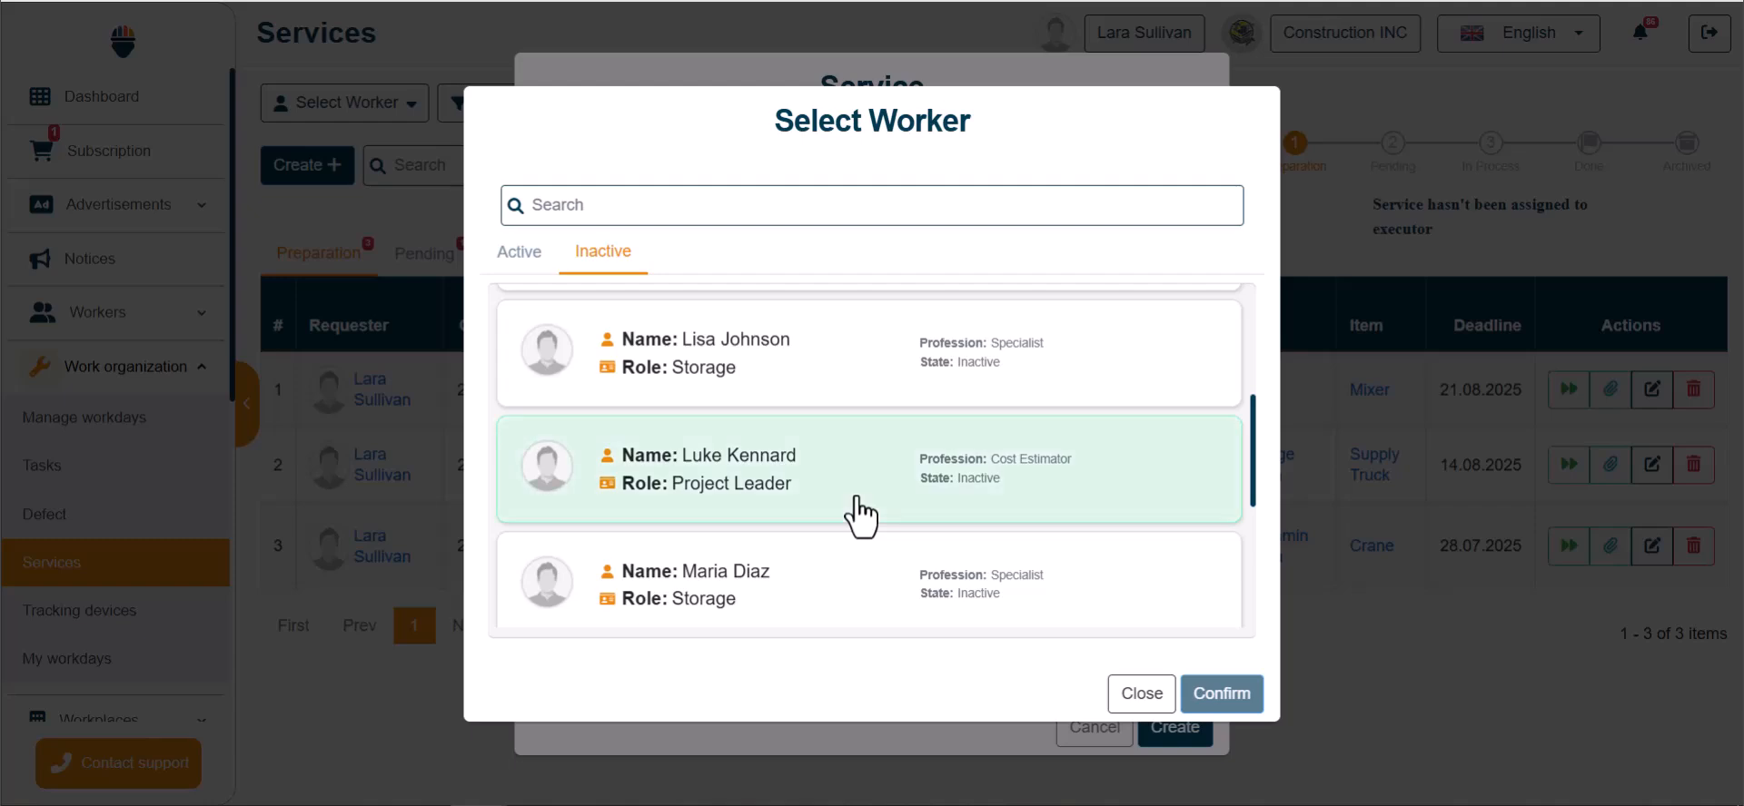
pyautogui.click(855, 493)
pyautogui.click(1221, 693)
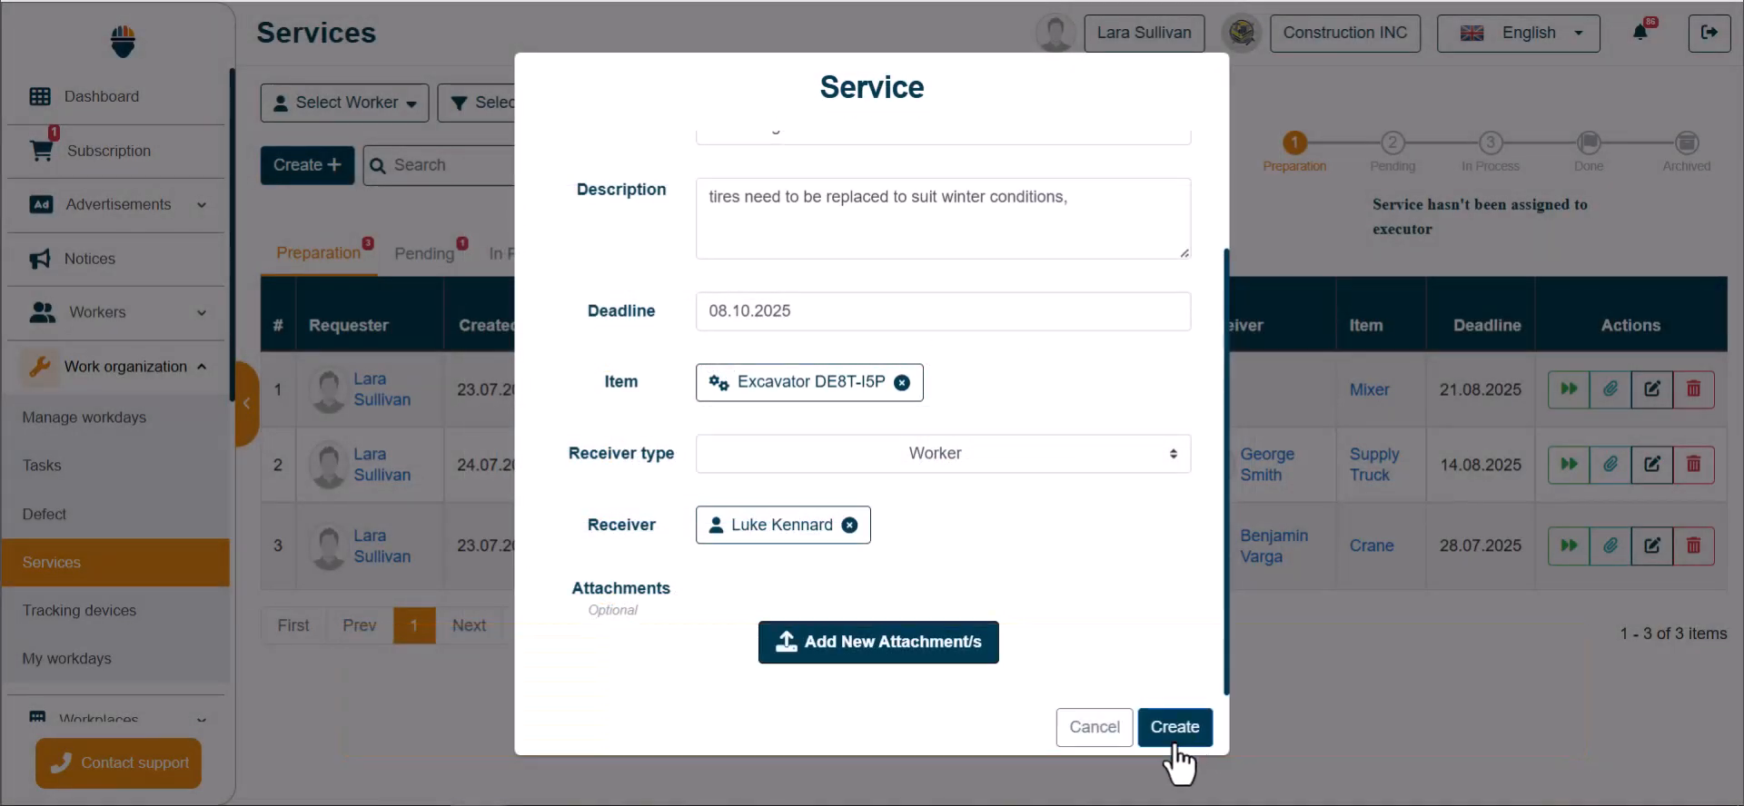
pyautogui.click(1169, 737)
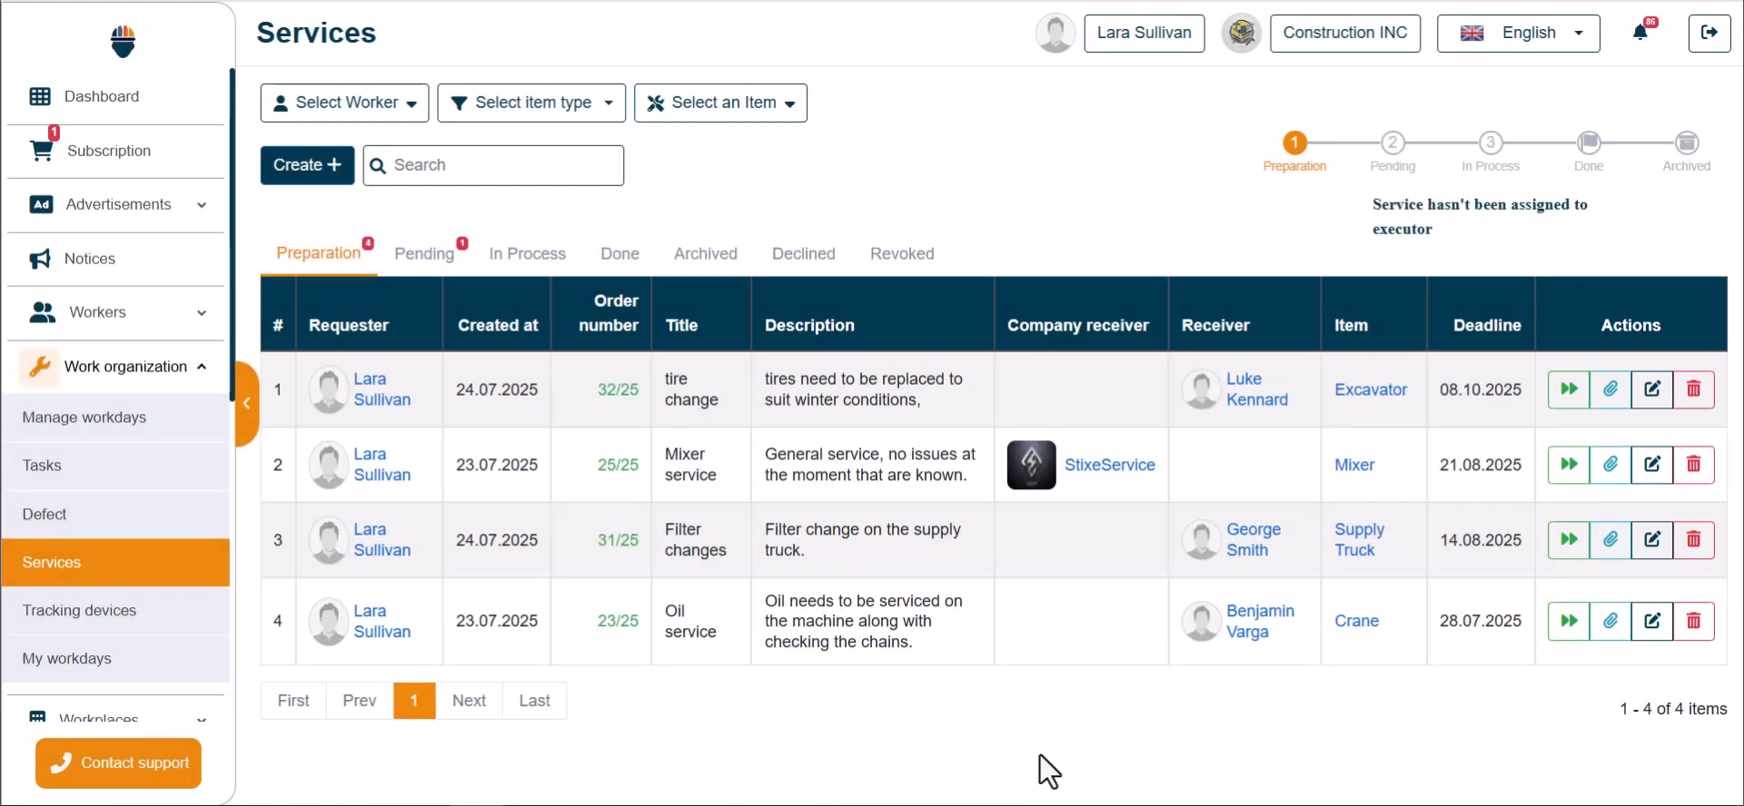
# Proceed with the Oil service request for the Crane to send it to its assigned worker.
pyautogui.click(1568, 623)
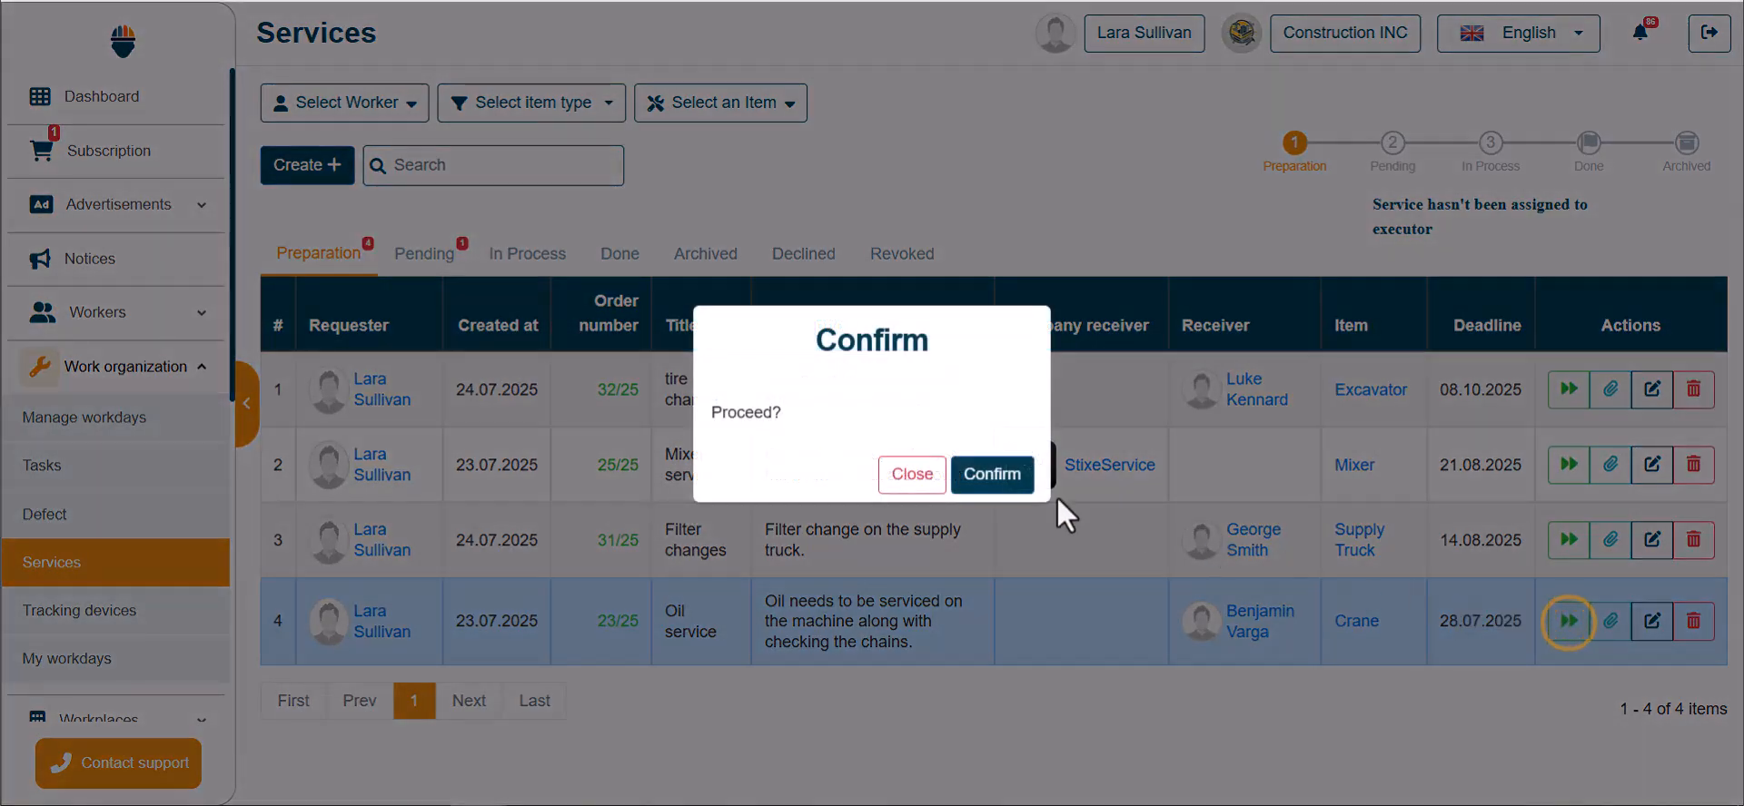
pyautogui.click(997, 488)
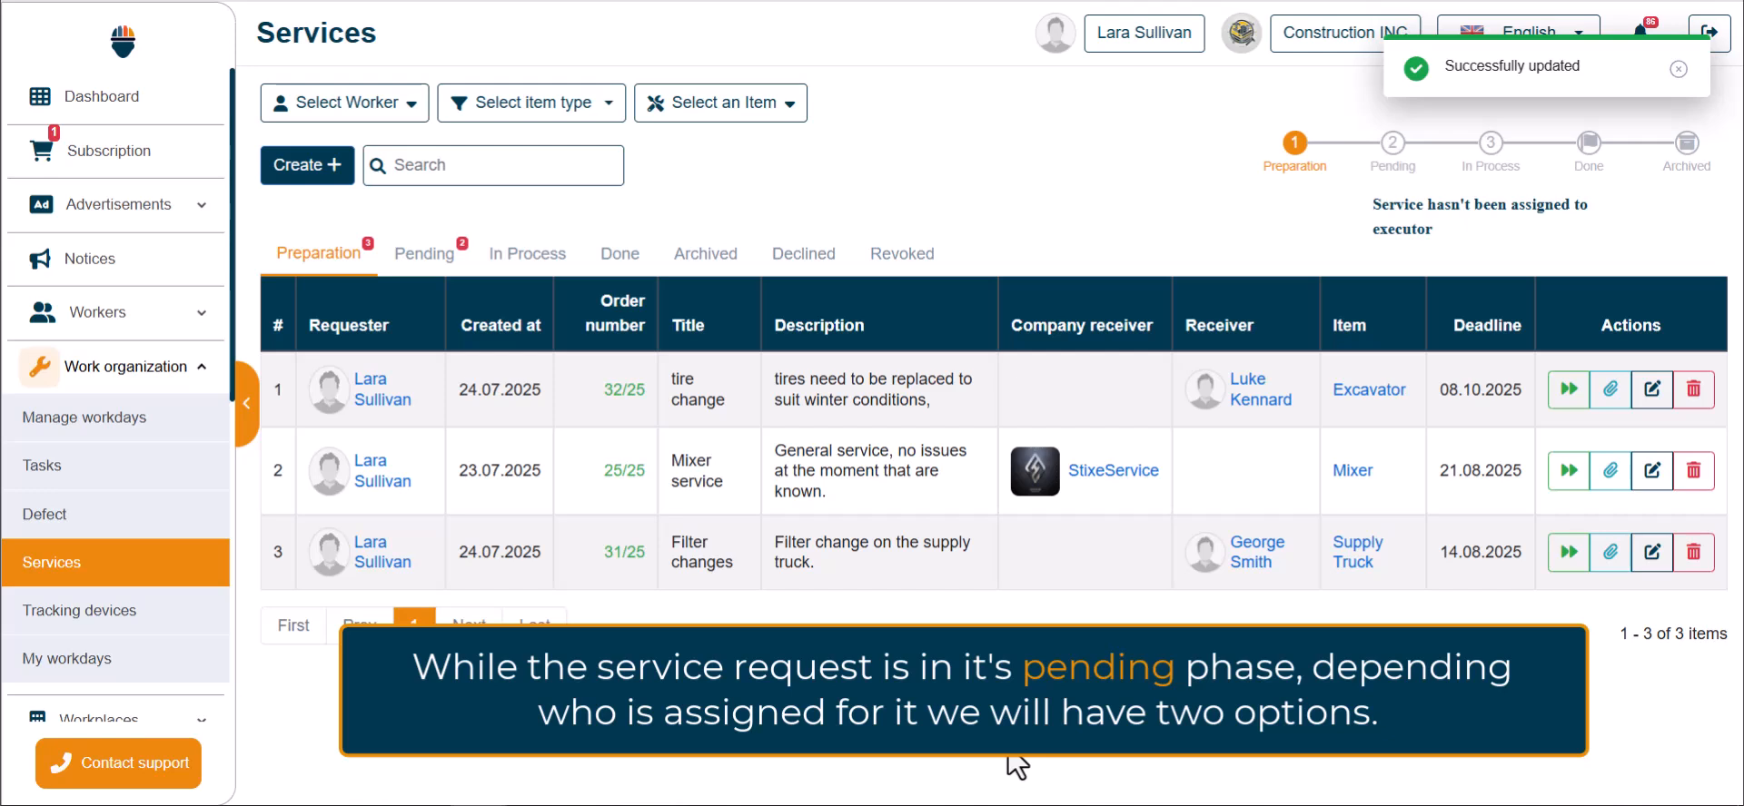
# Accept the pending Flat tire service request for the BMW.
pyautogui.click(429, 273)
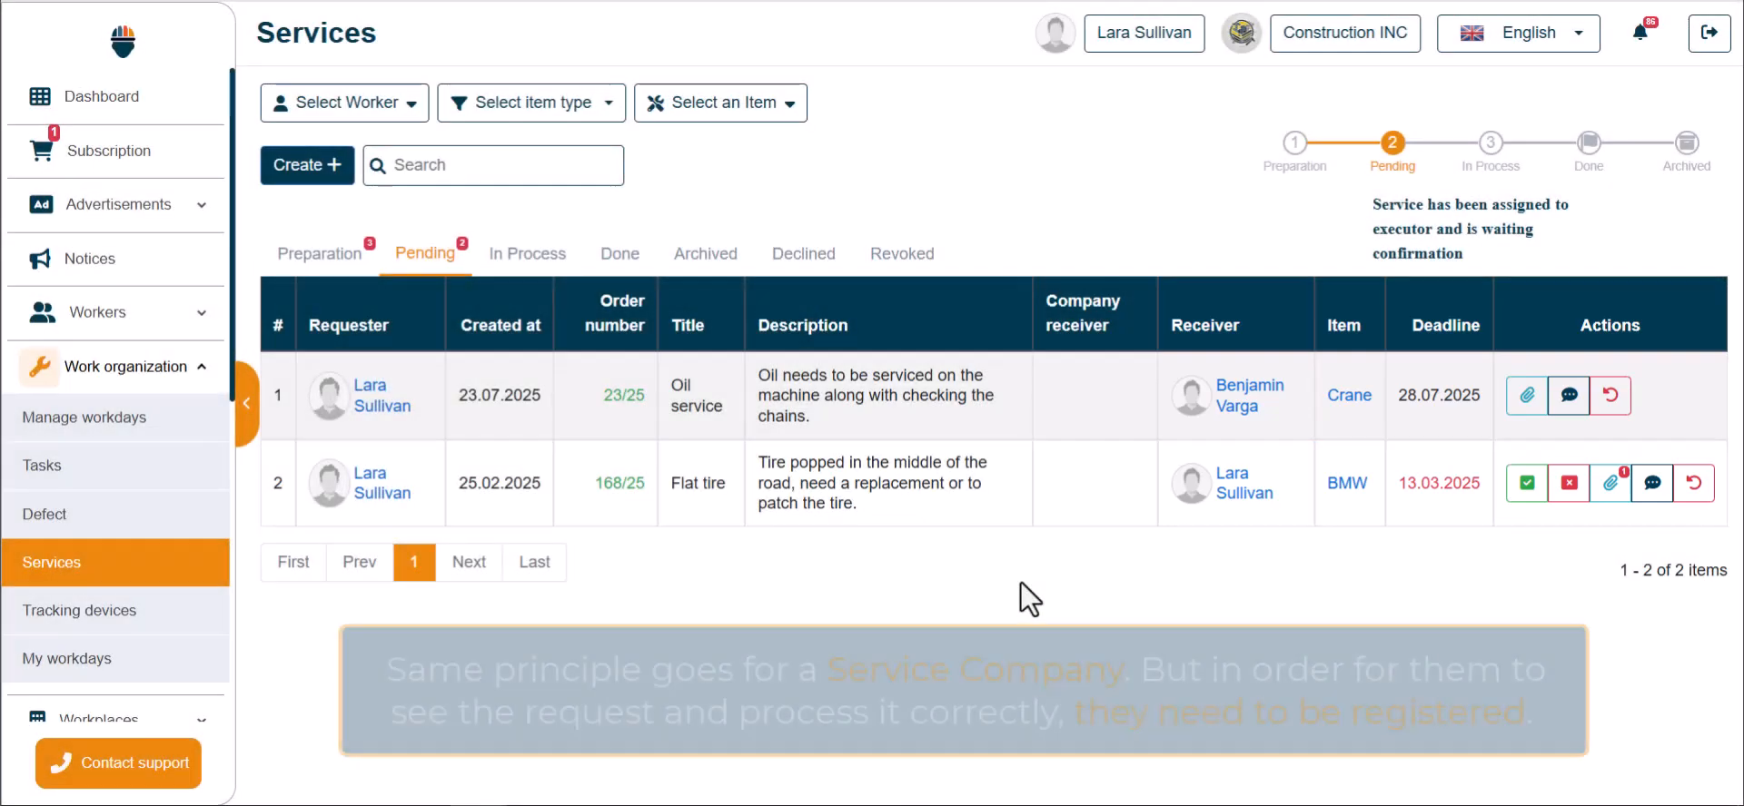
pyautogui.click(1526, 482)
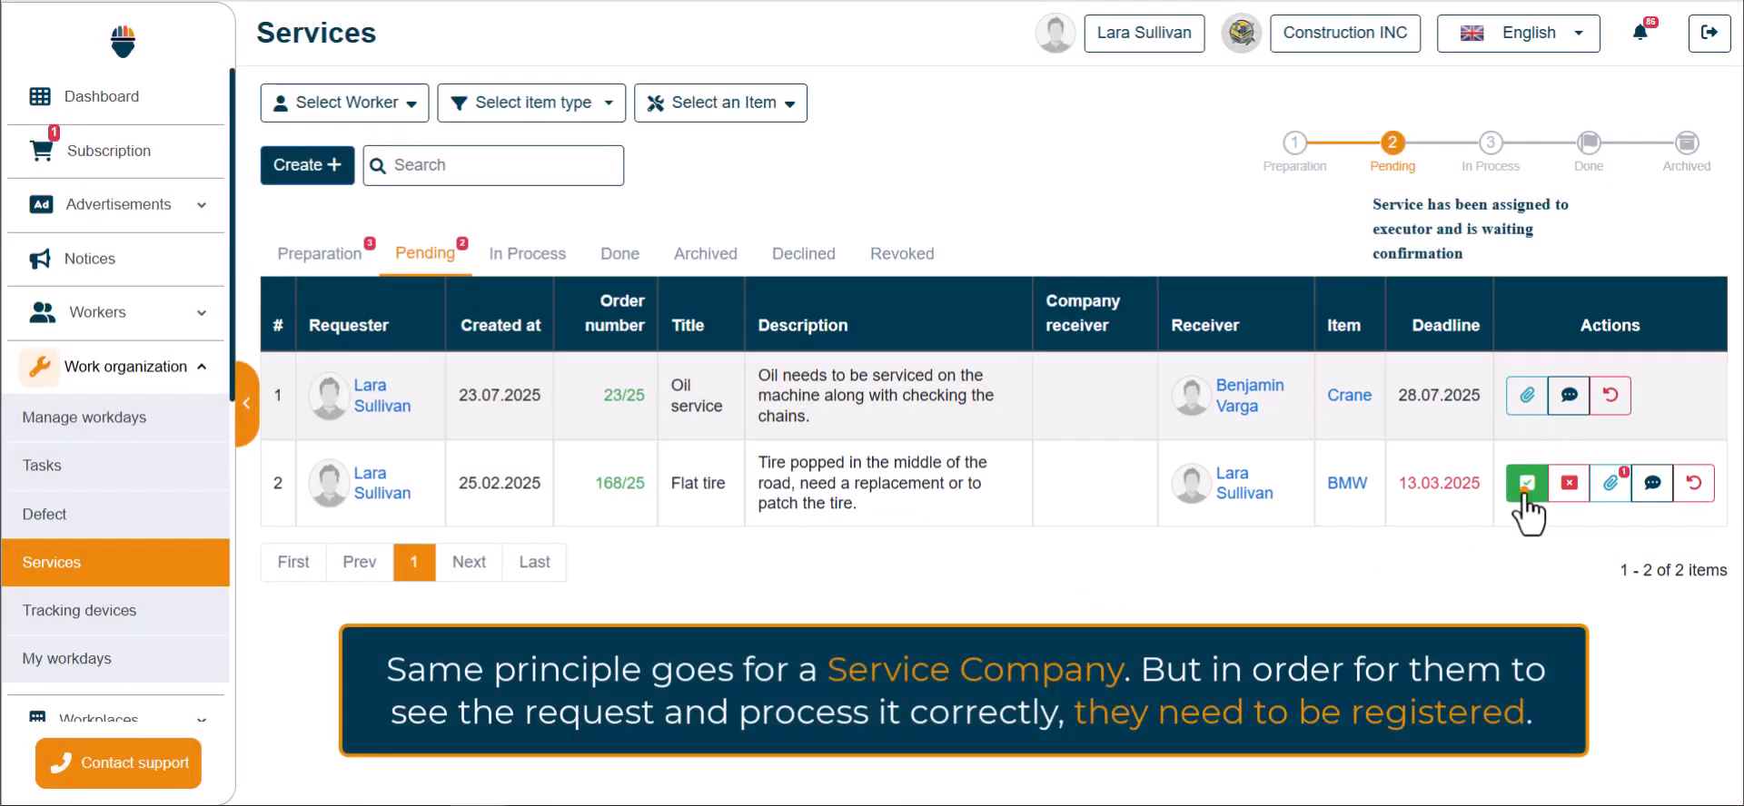
pyautogui.click(1010, 486)
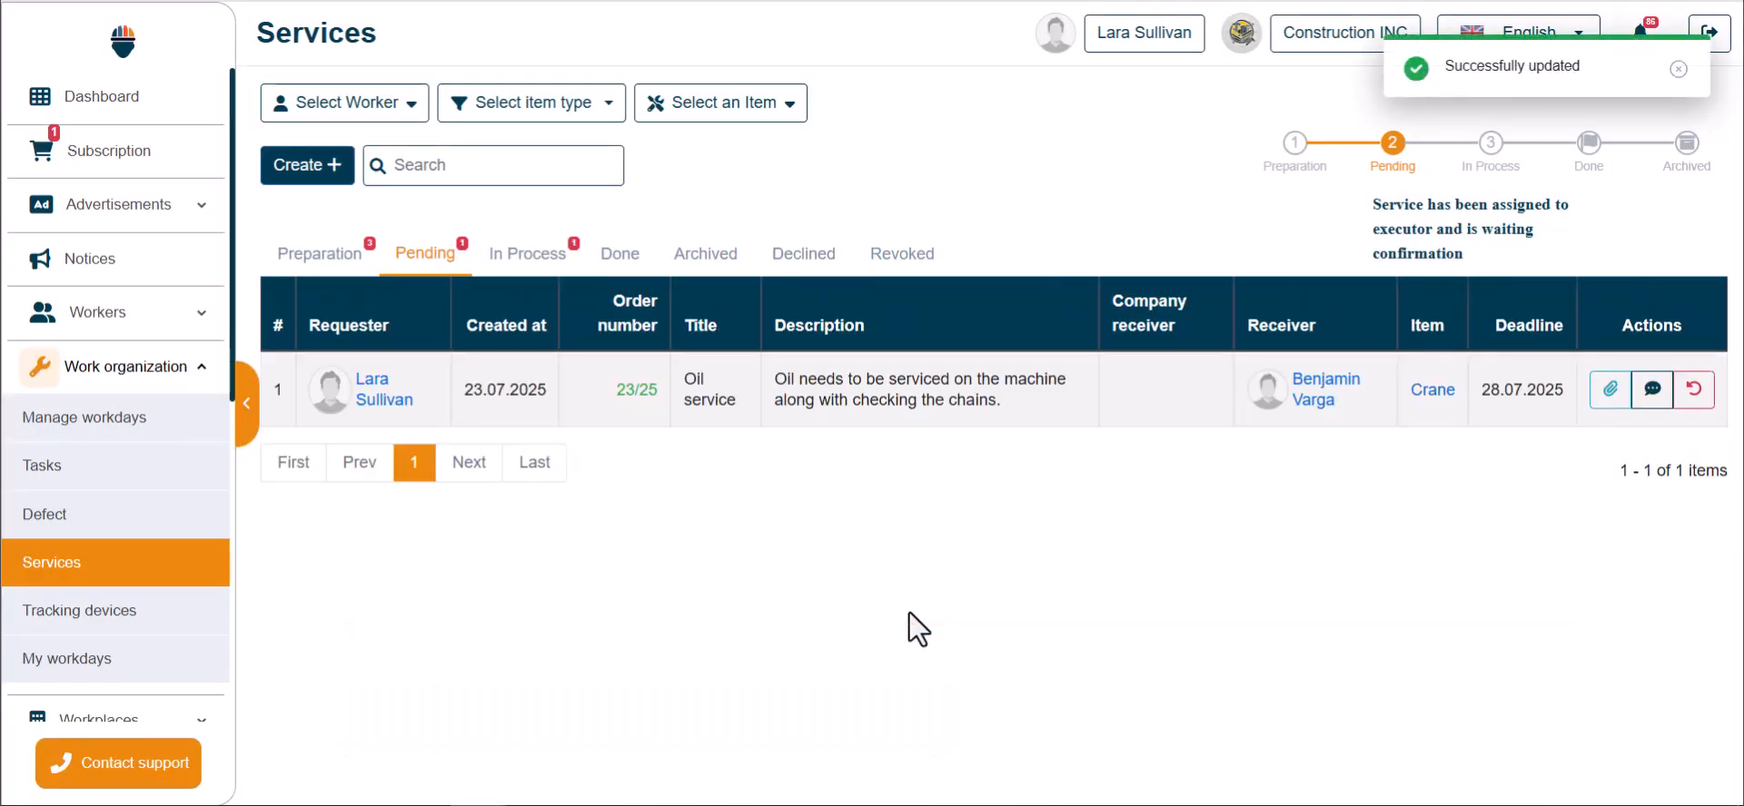
# Start completing the in-process Flat tire service with a 350.00 EUR fee and the note "Tire replaced, no further issues.".
pyautogui.click(533, 257)
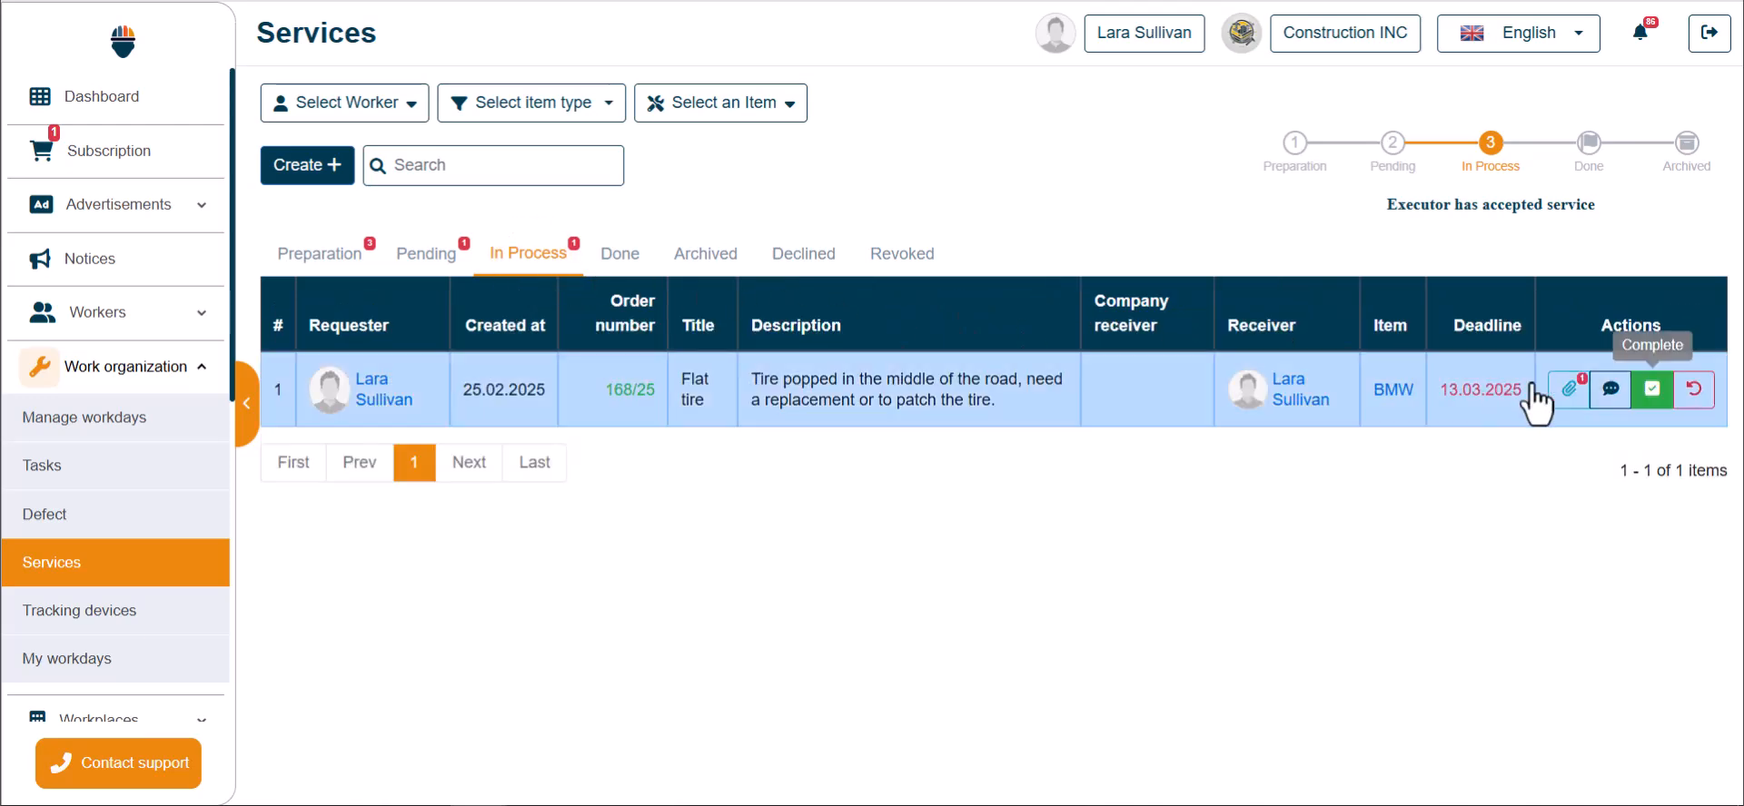
pyautogui.click(1652, 389)
pyautogui.click(809, 220)
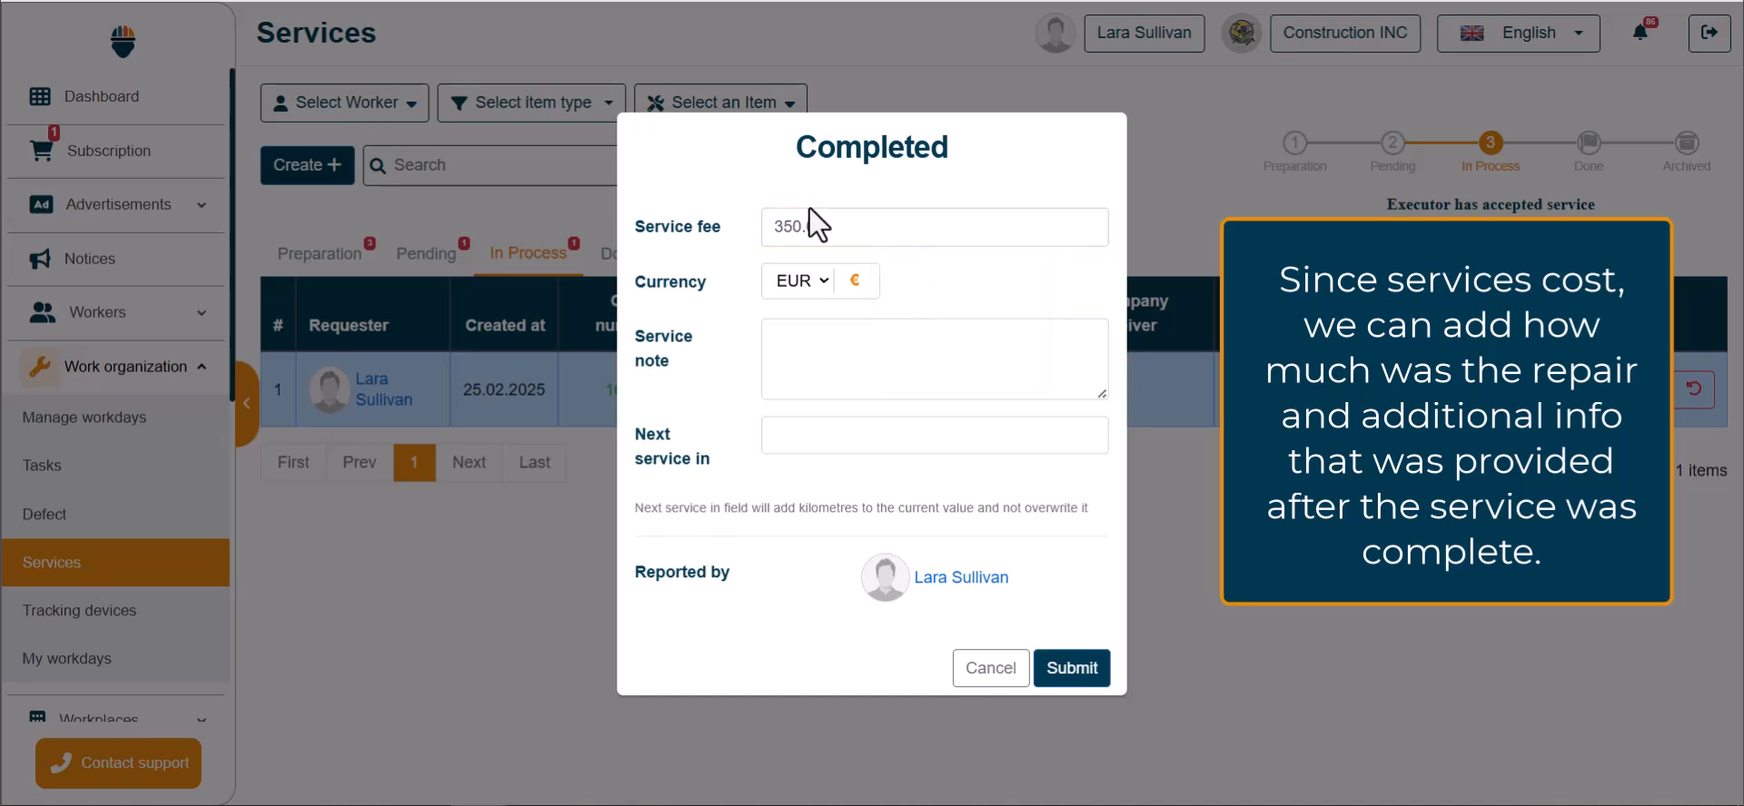
pyautogui.click(836, 353)
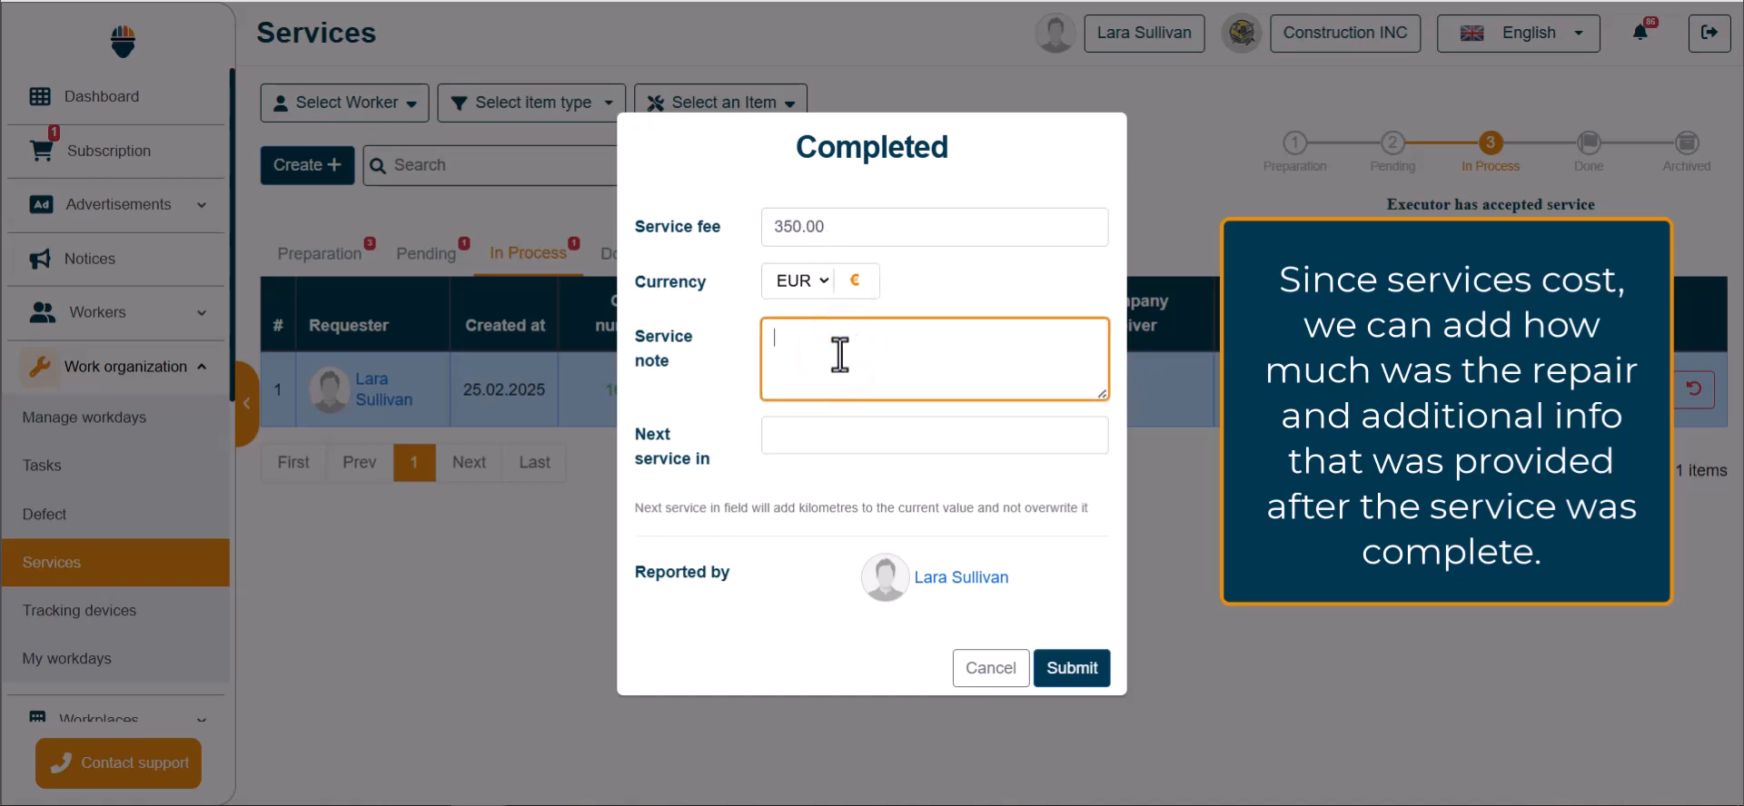
pyautogui.write('Tire rep')
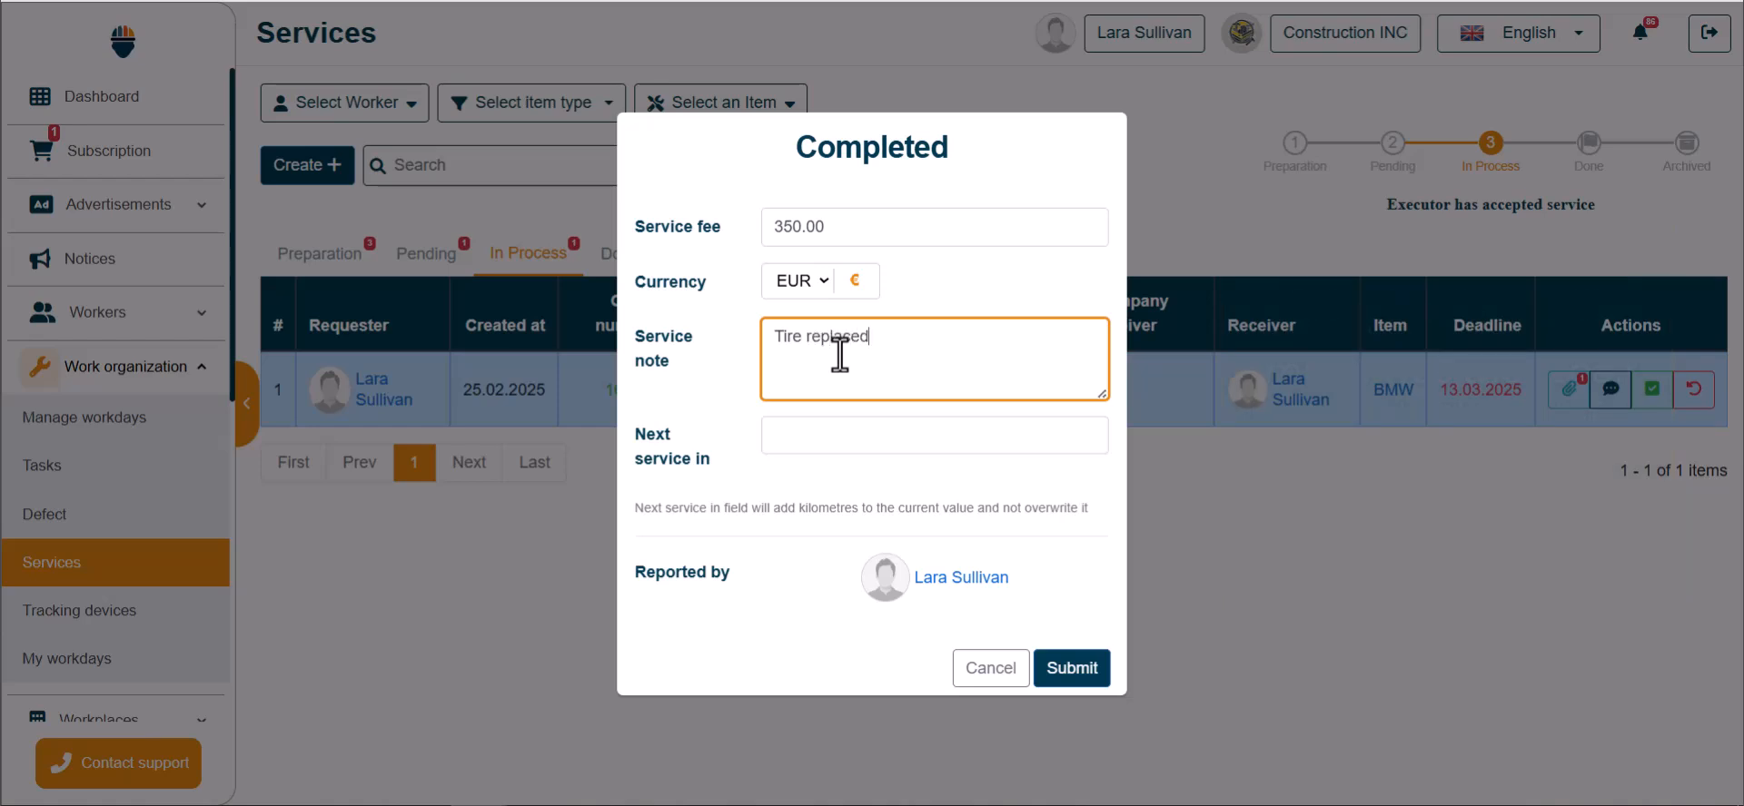
pyautogui.write('laced, no further issues.')
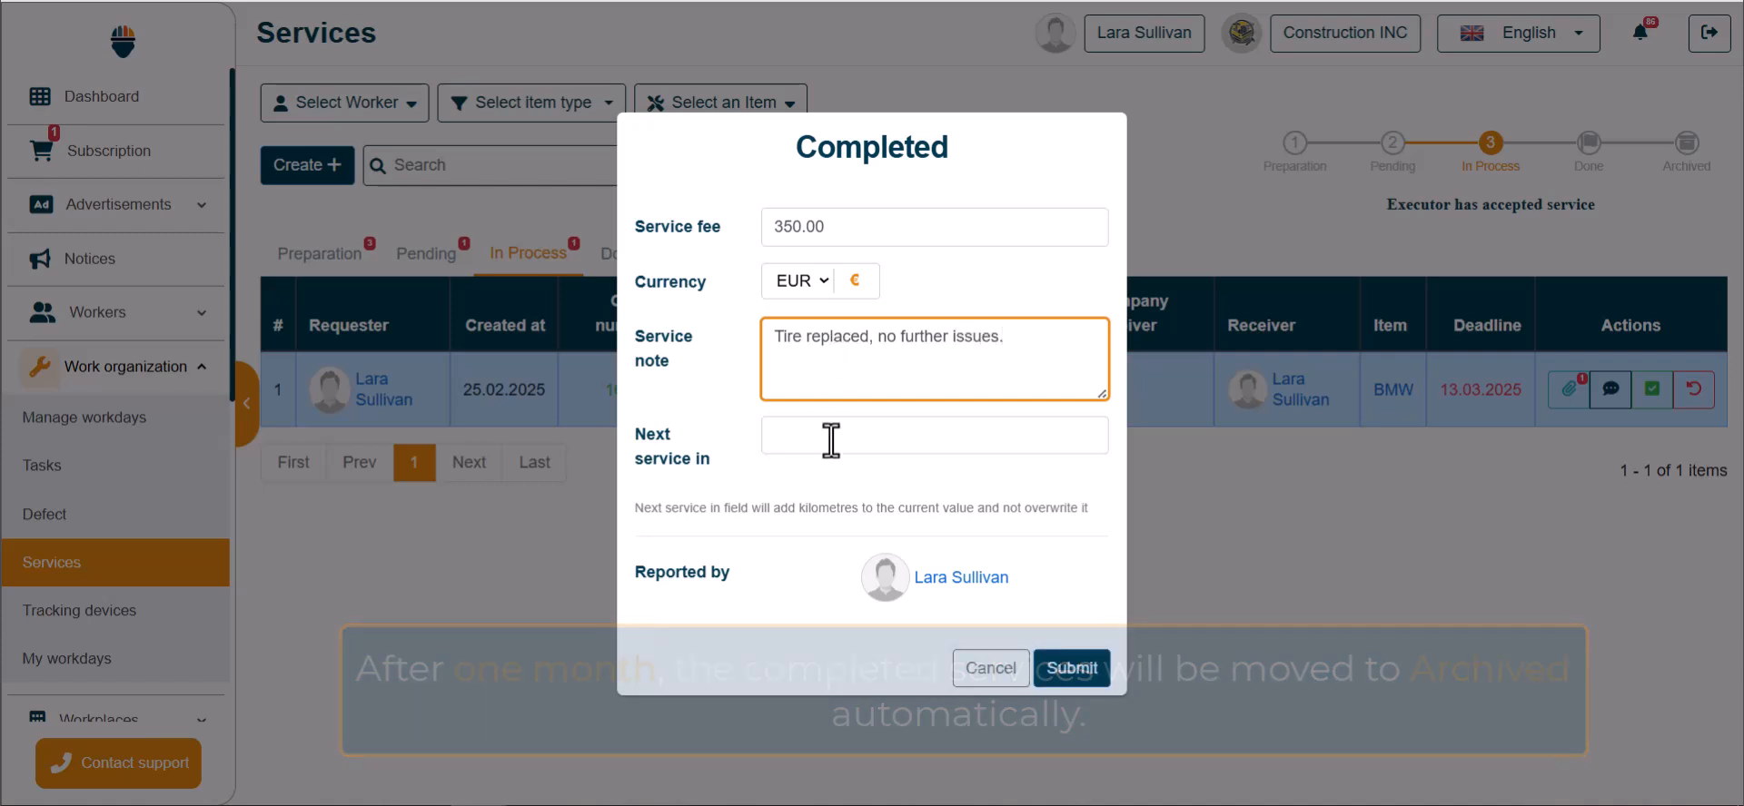
# Set the next service in to 35000 kilometres and submit the completed Flat tire service.
pyautogui.click(830, 437)
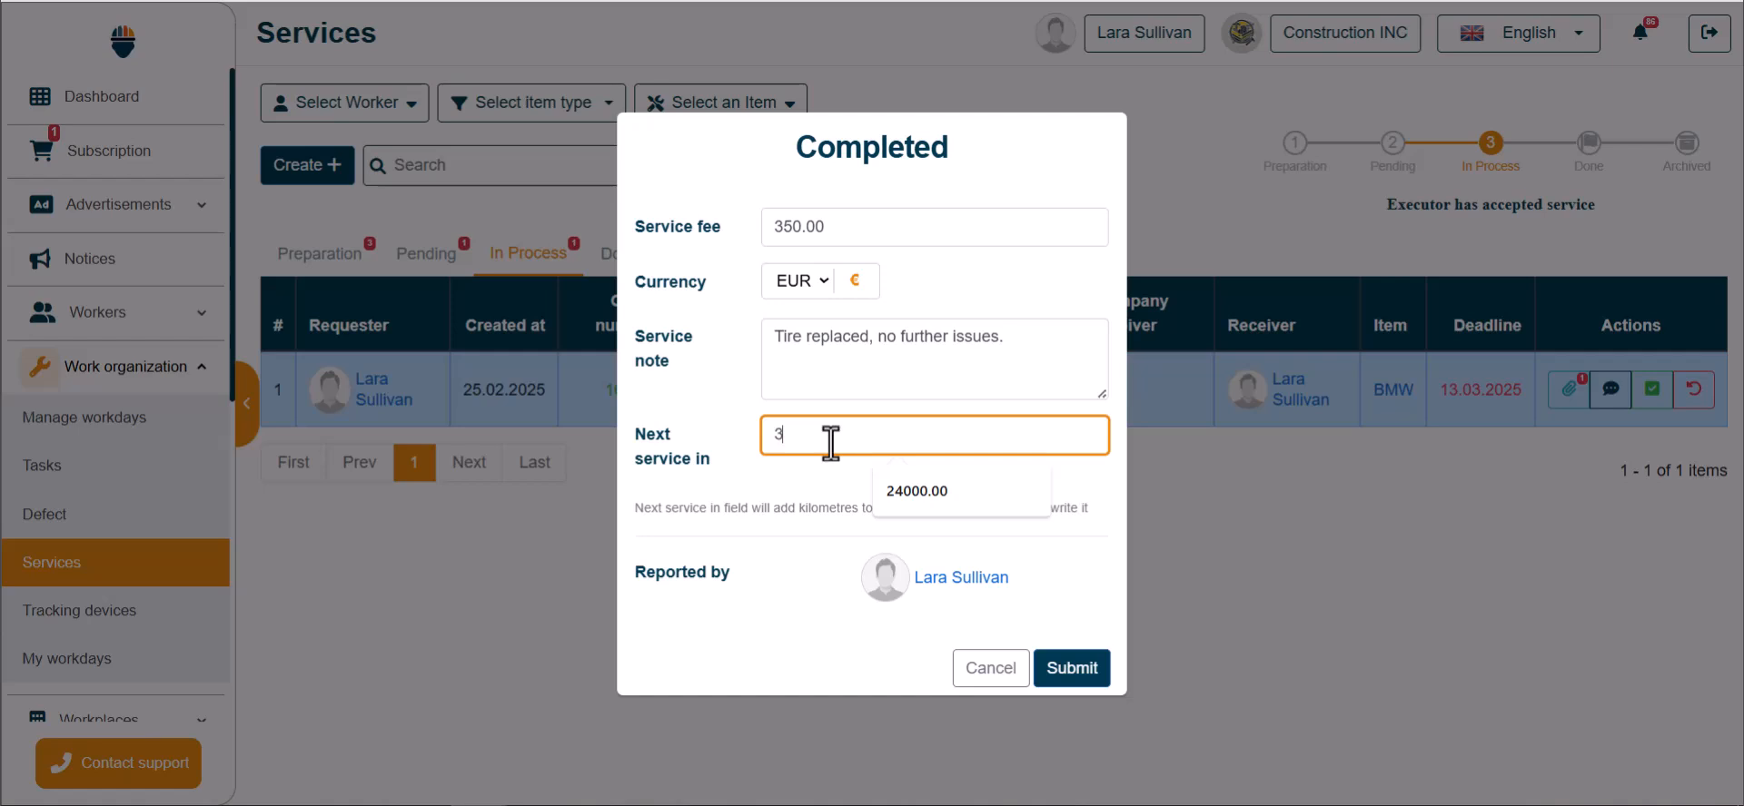
pyautogui.write('35000')
pyautogui.click(722, 474)
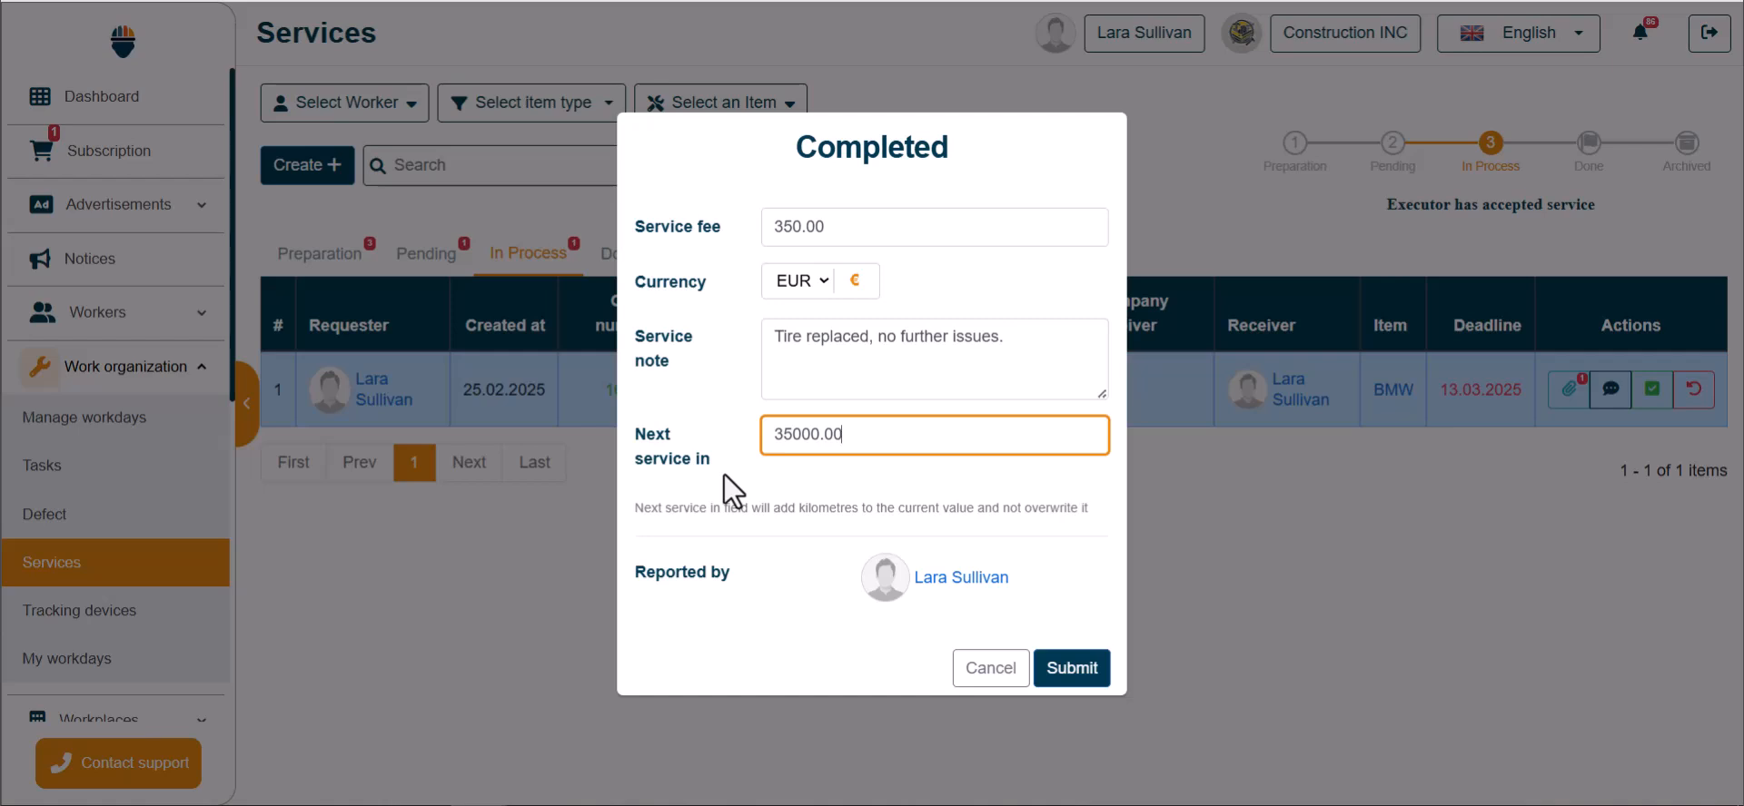
pyautogui.click(1079, 684)
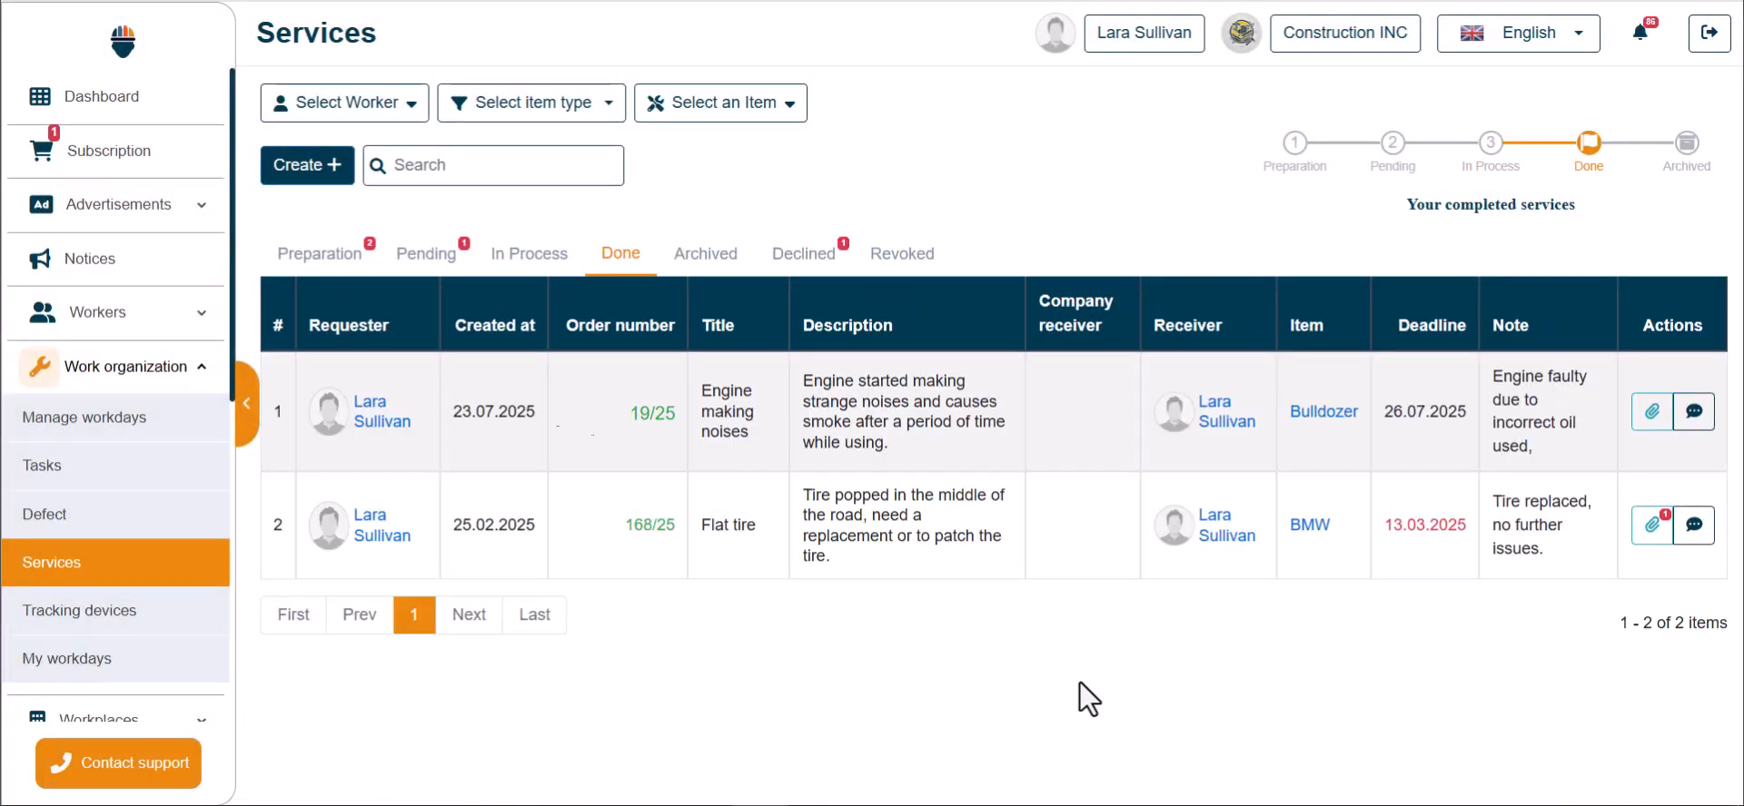
# Reassign the declined Filter changes service to the inactive Storage specialist listed just after the Project Leader, and open the Pending services.
pyautogui.click(803, 266)
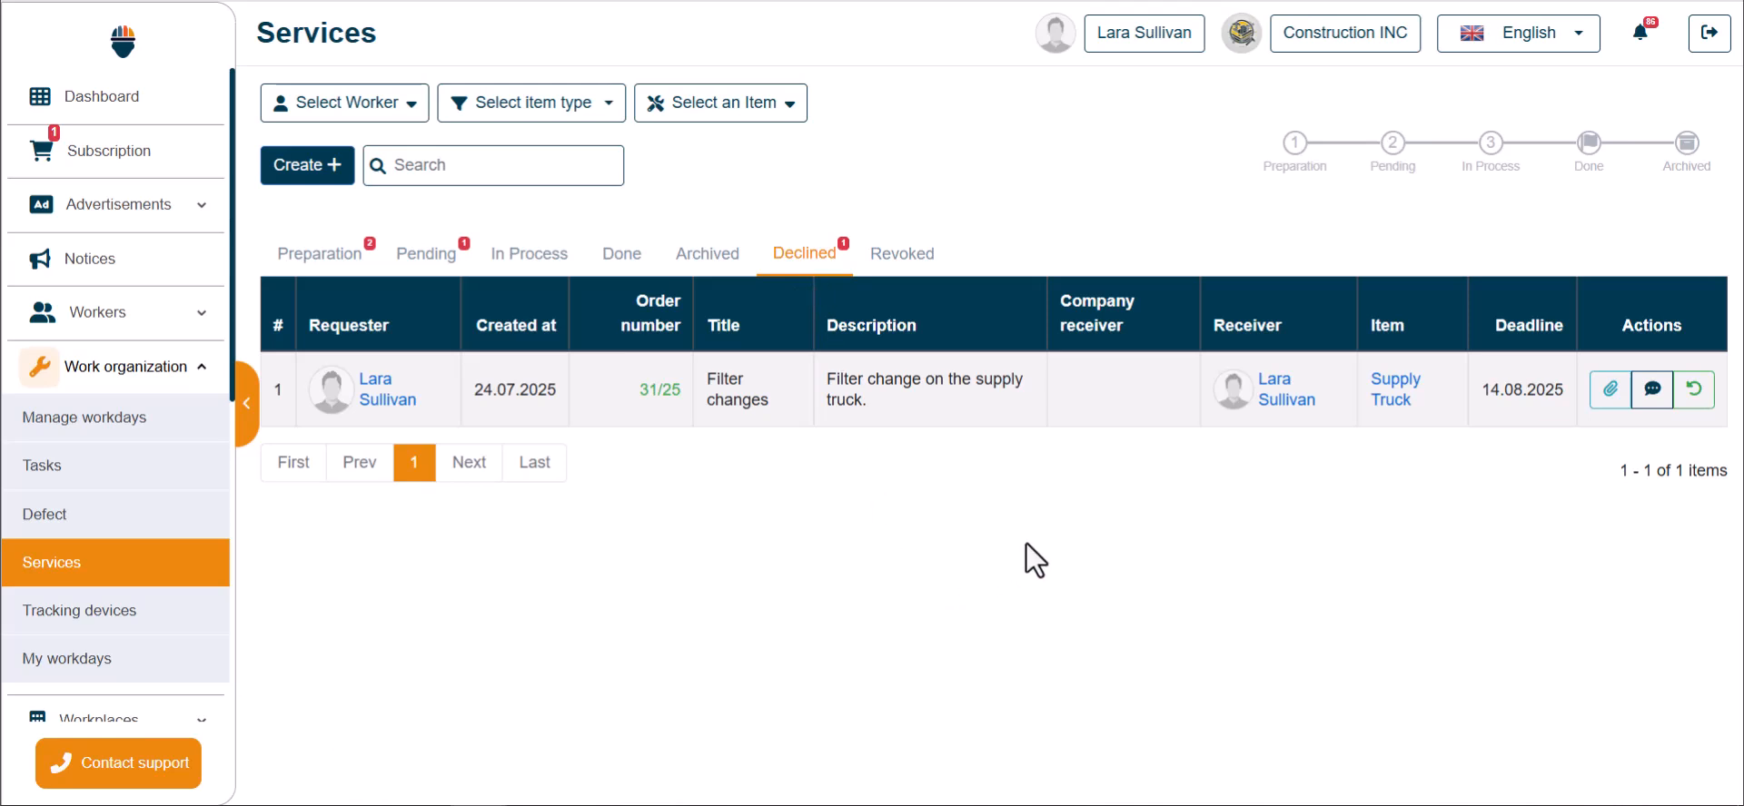
pyautogui.click(1693, 390)
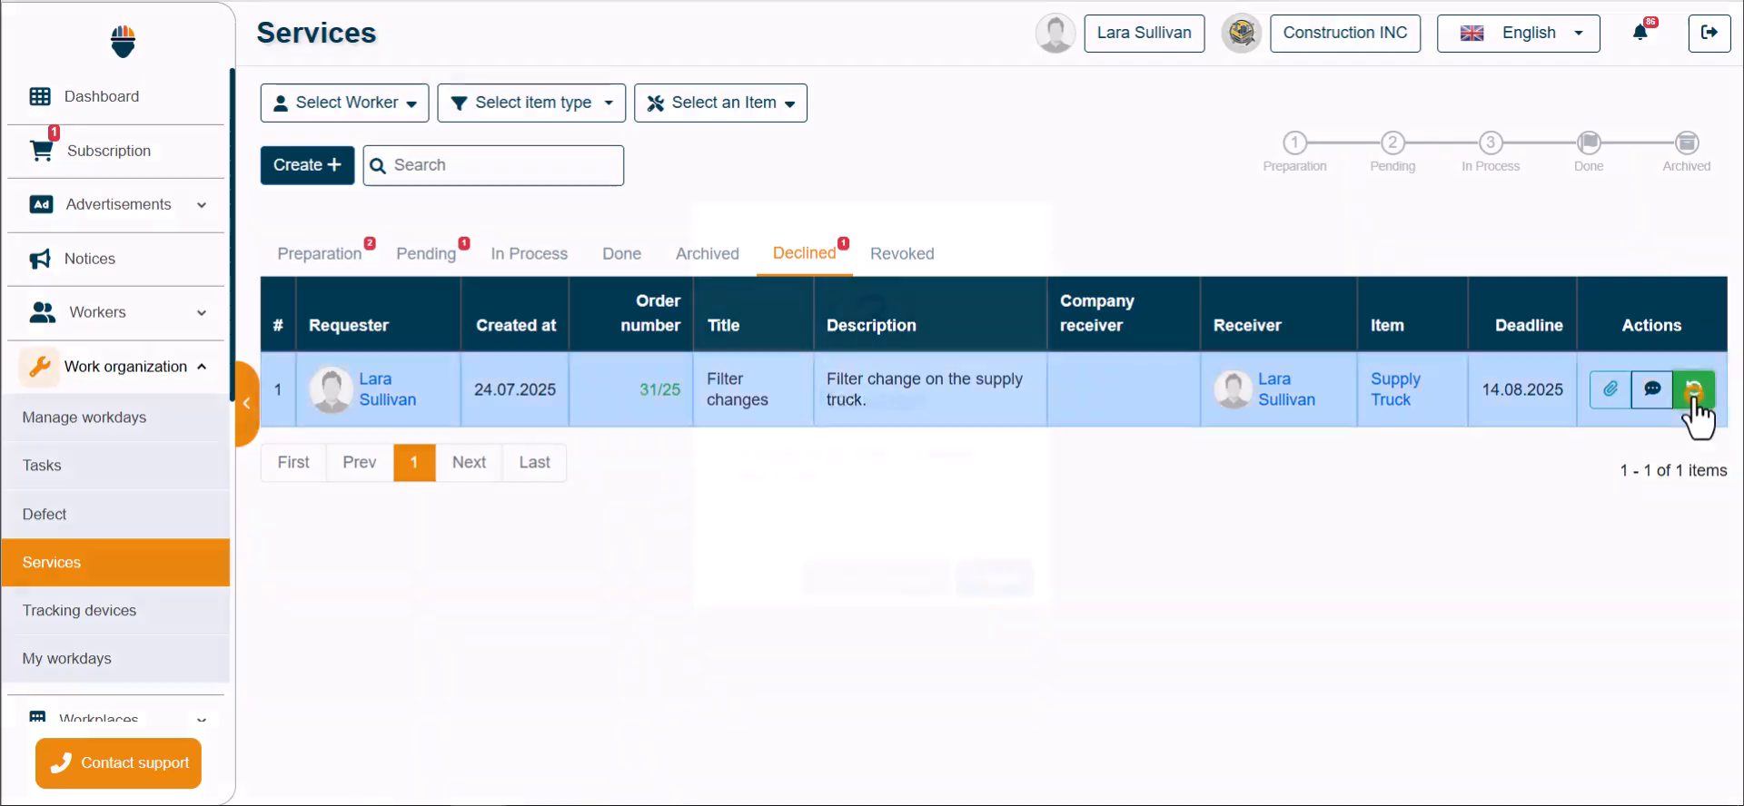
pyautogui.click(997, 581)
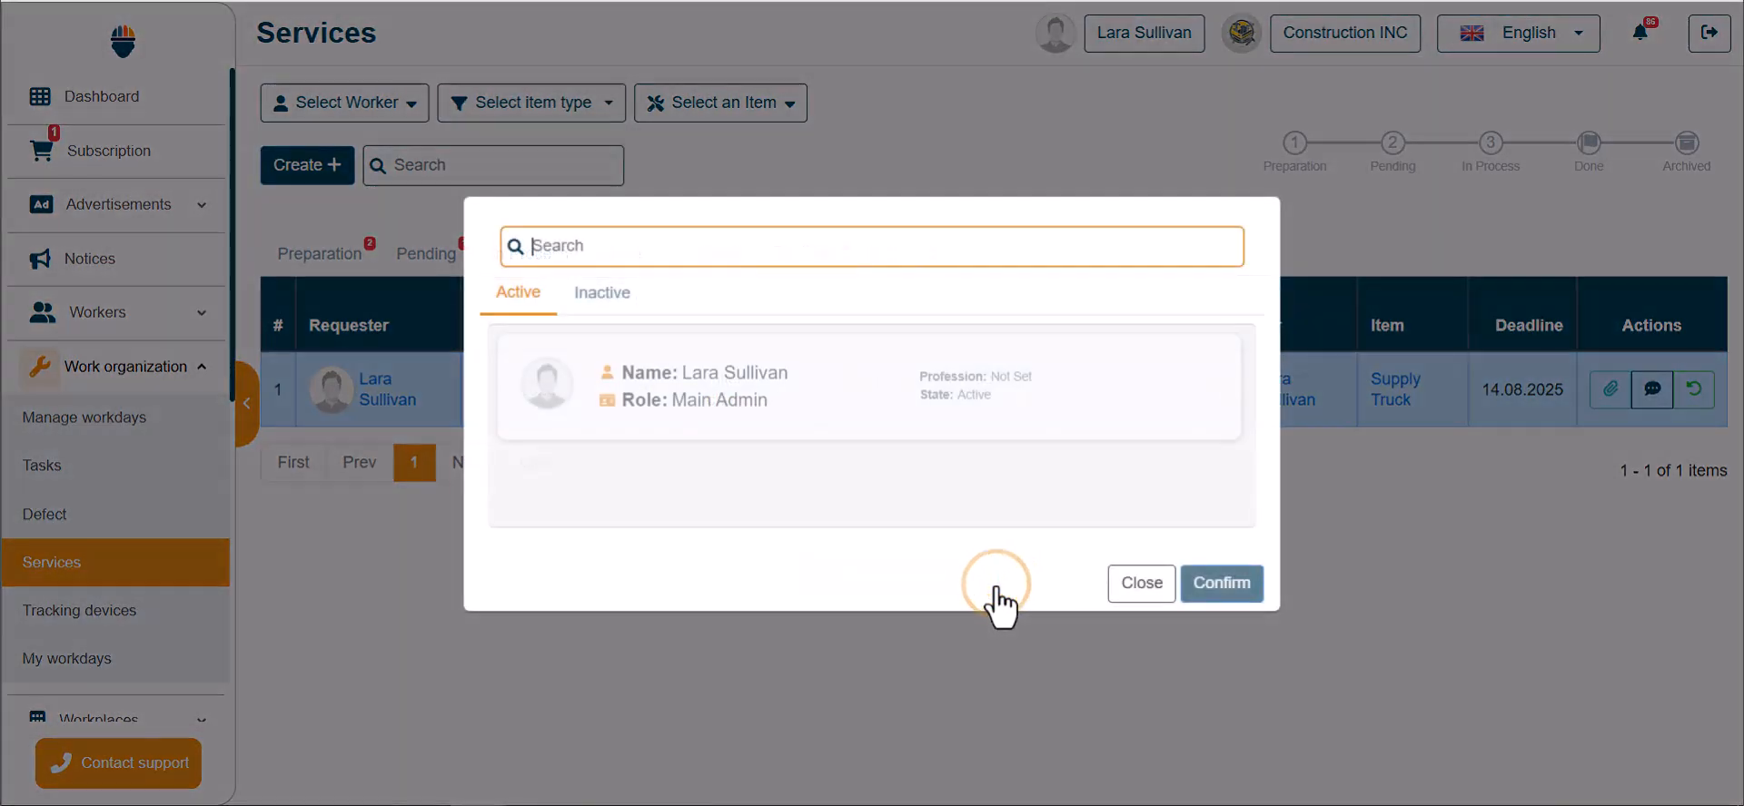
pyautogui.click(607, 298)
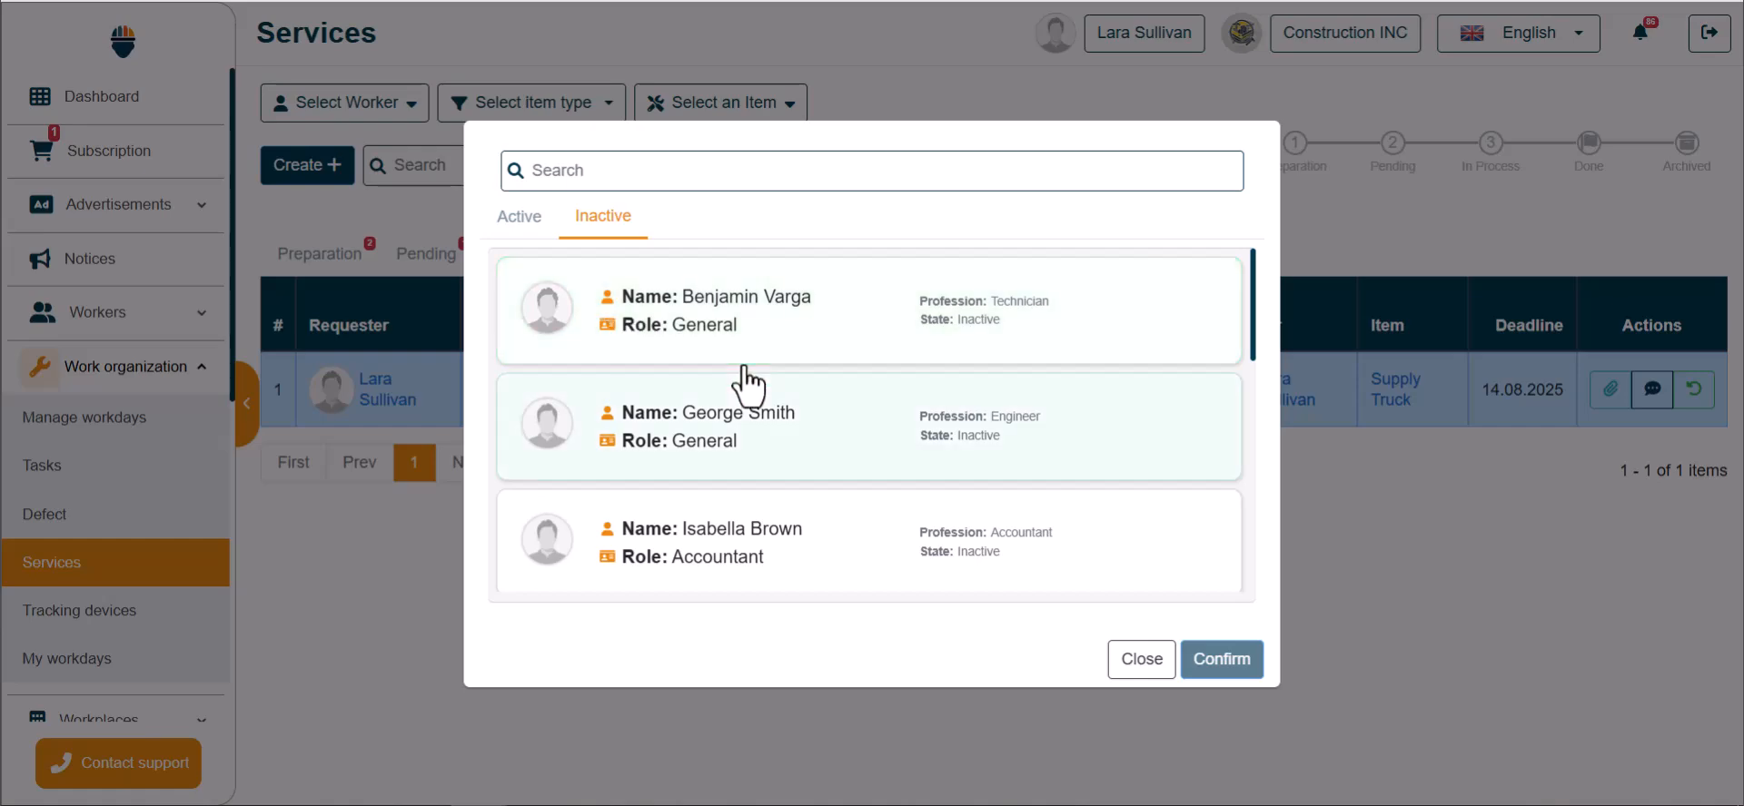
pyautogui.scroll(-5, 744, 363)
pyautogui.click(758, 432)
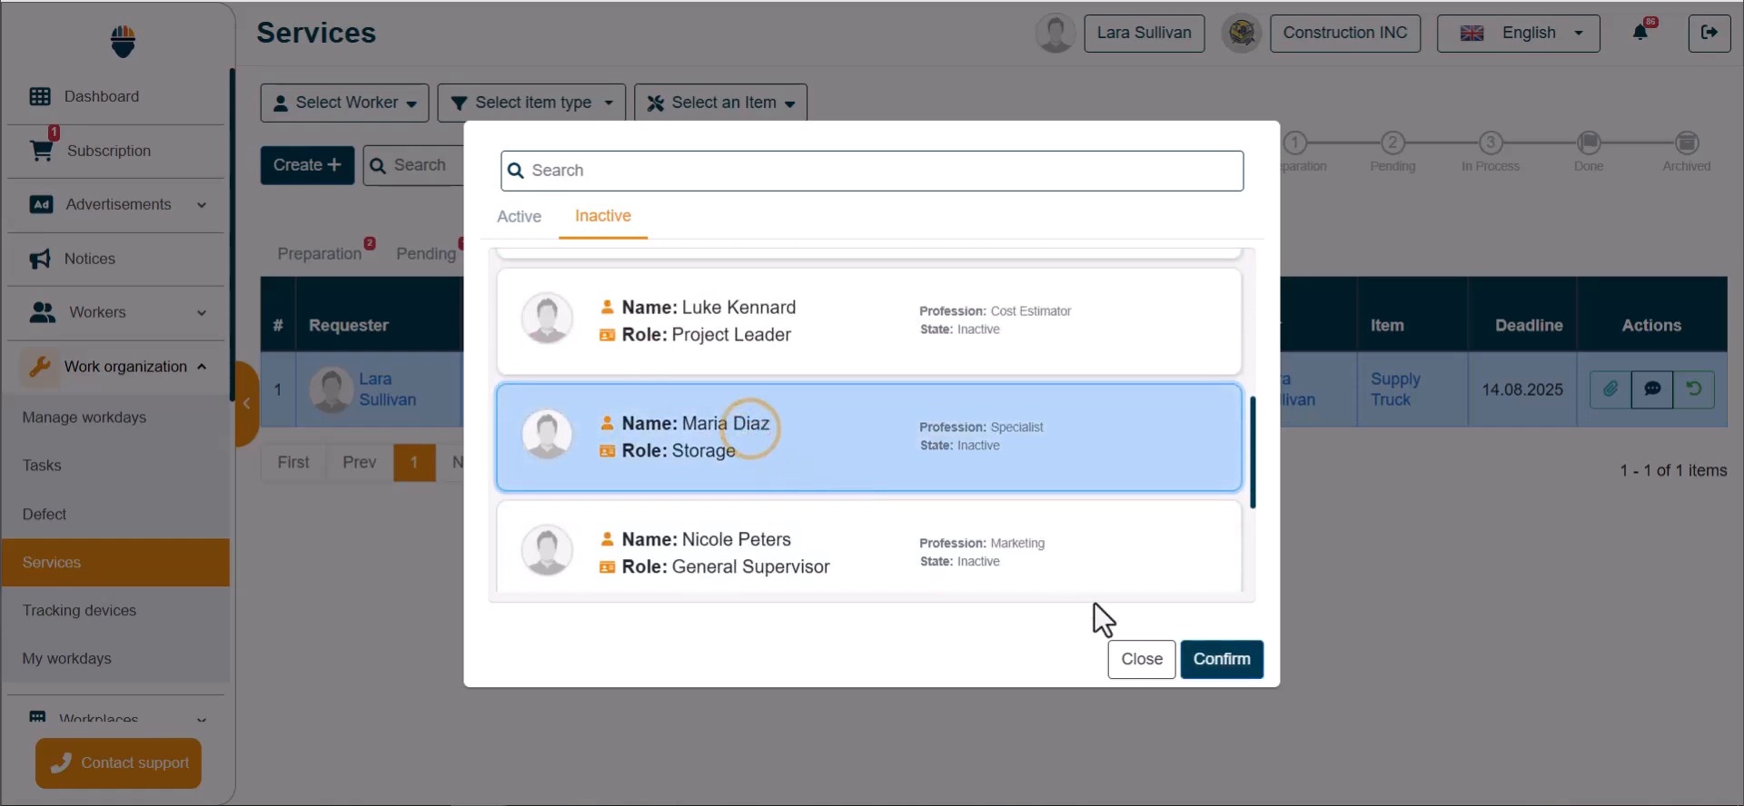
pyautogui.click(1221, 661)
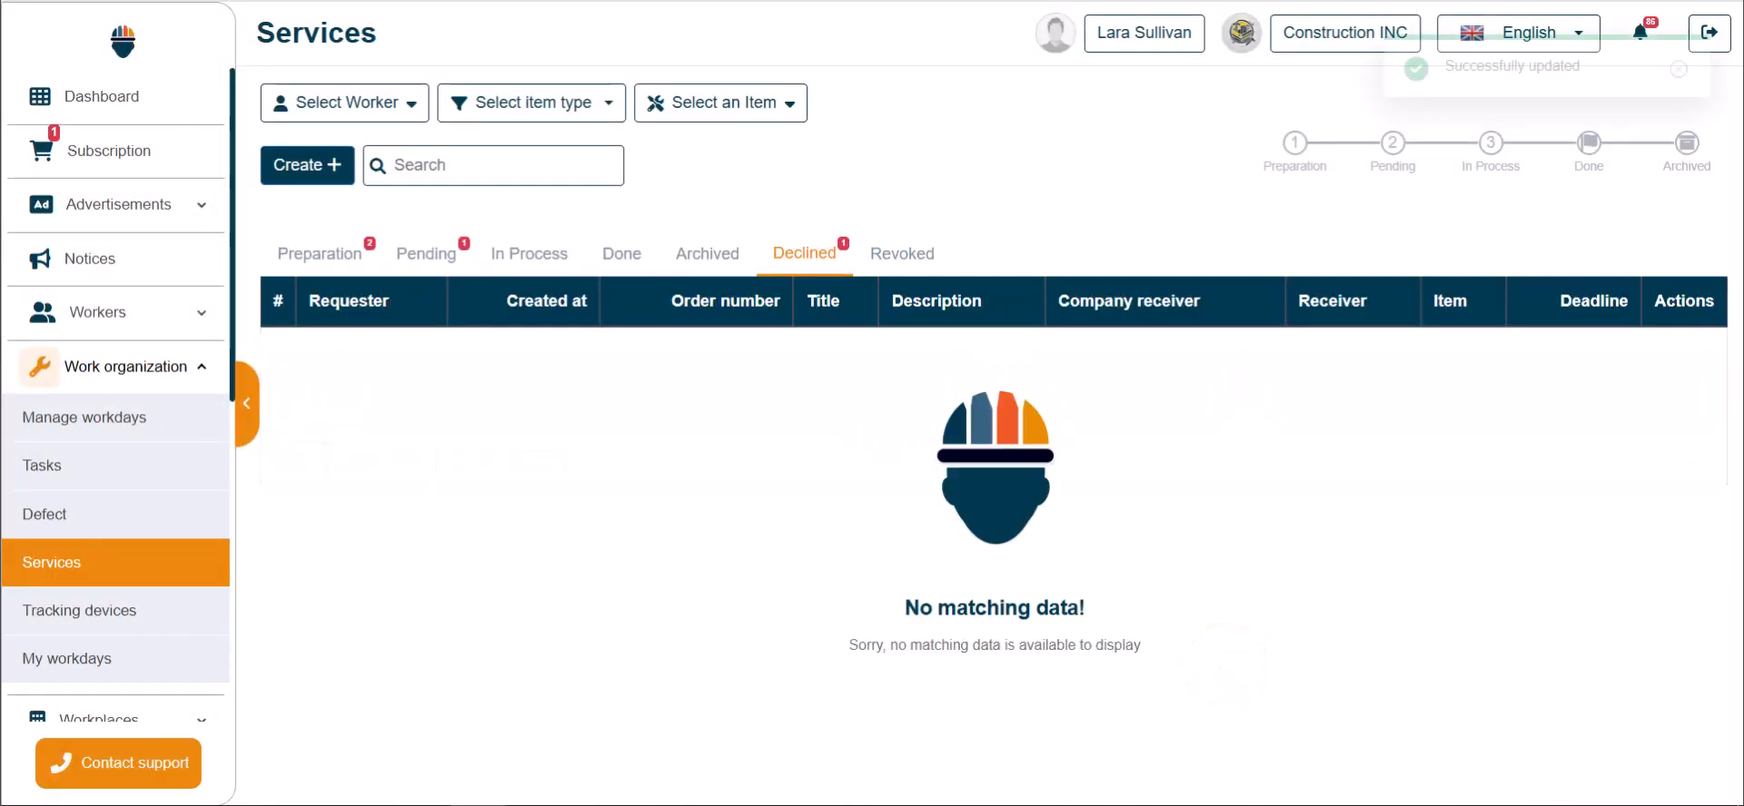
pyautogui.click(315, 256)
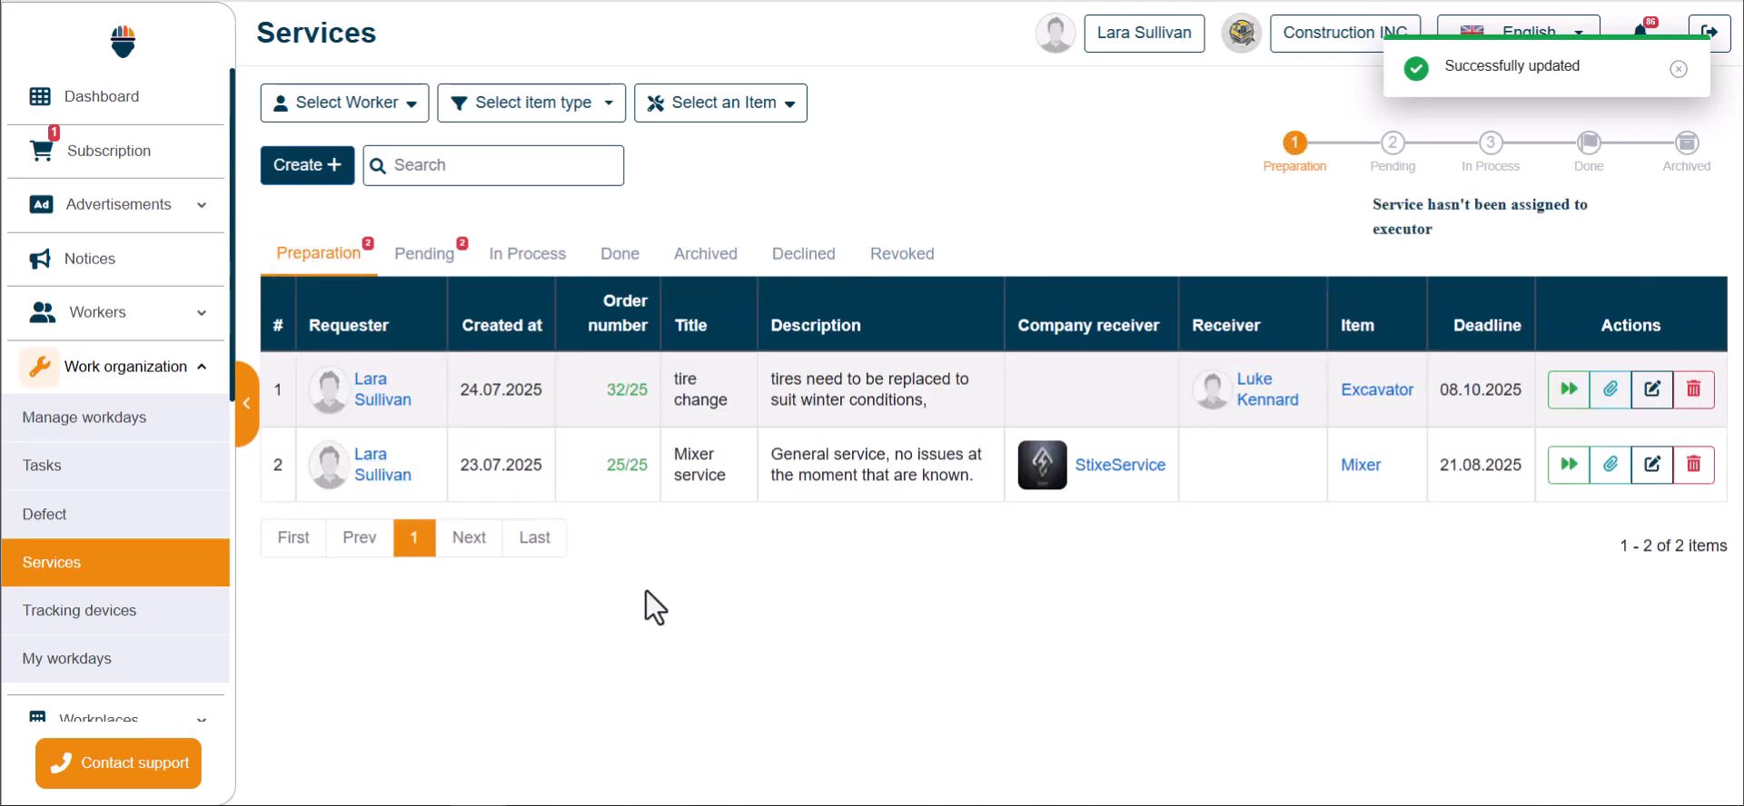
pyautogui.click(425, 258)
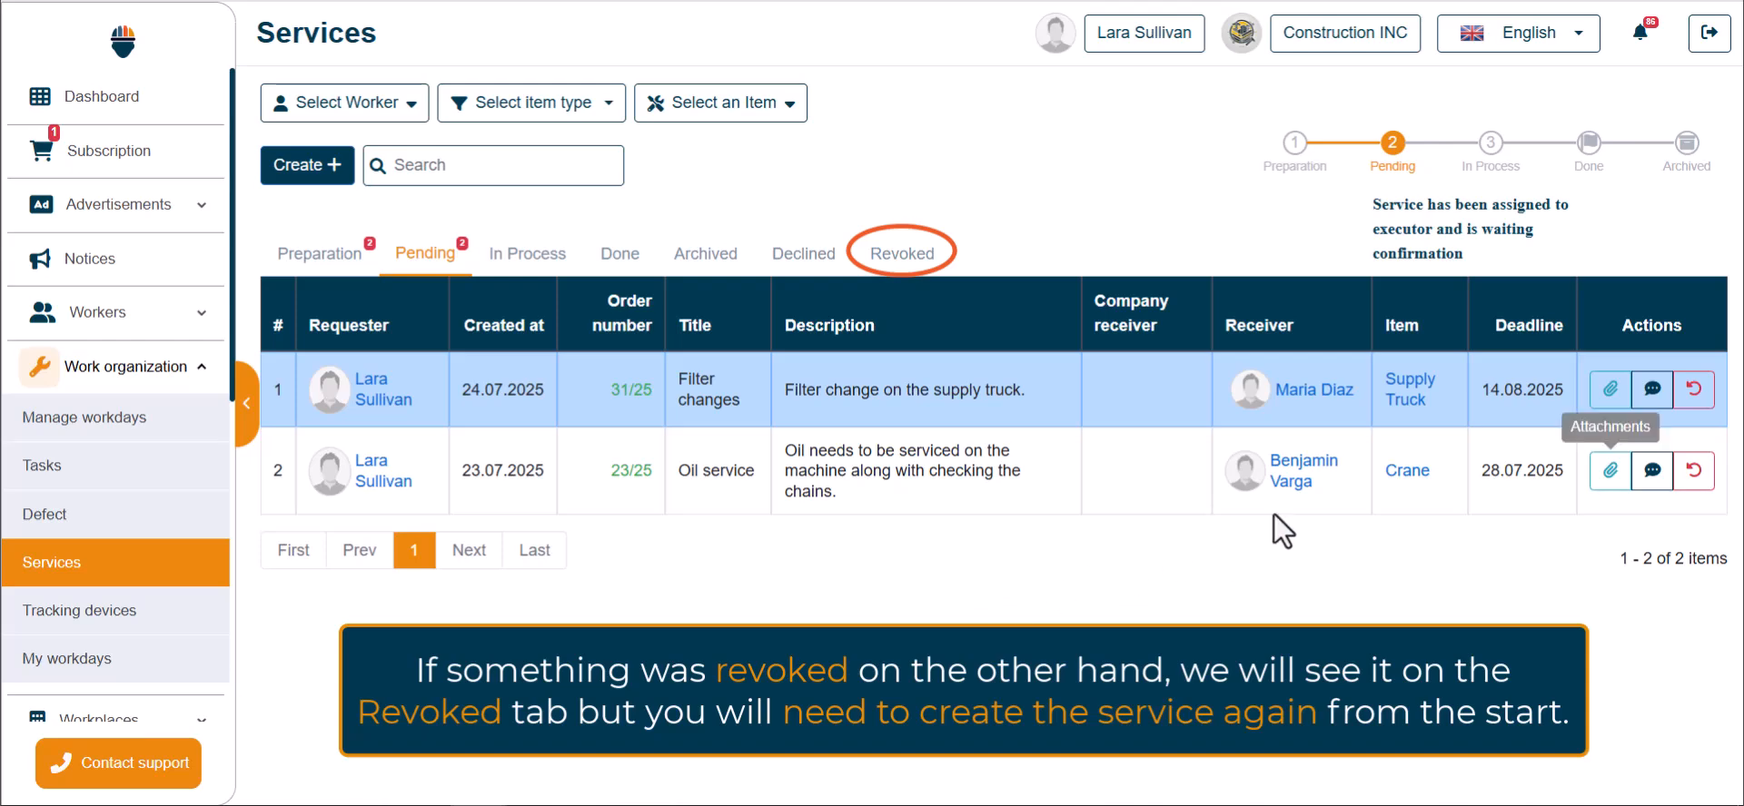
# Revoke the pending Filter changes service for the Supply Truck.
pyautogui.click(1692, 393)
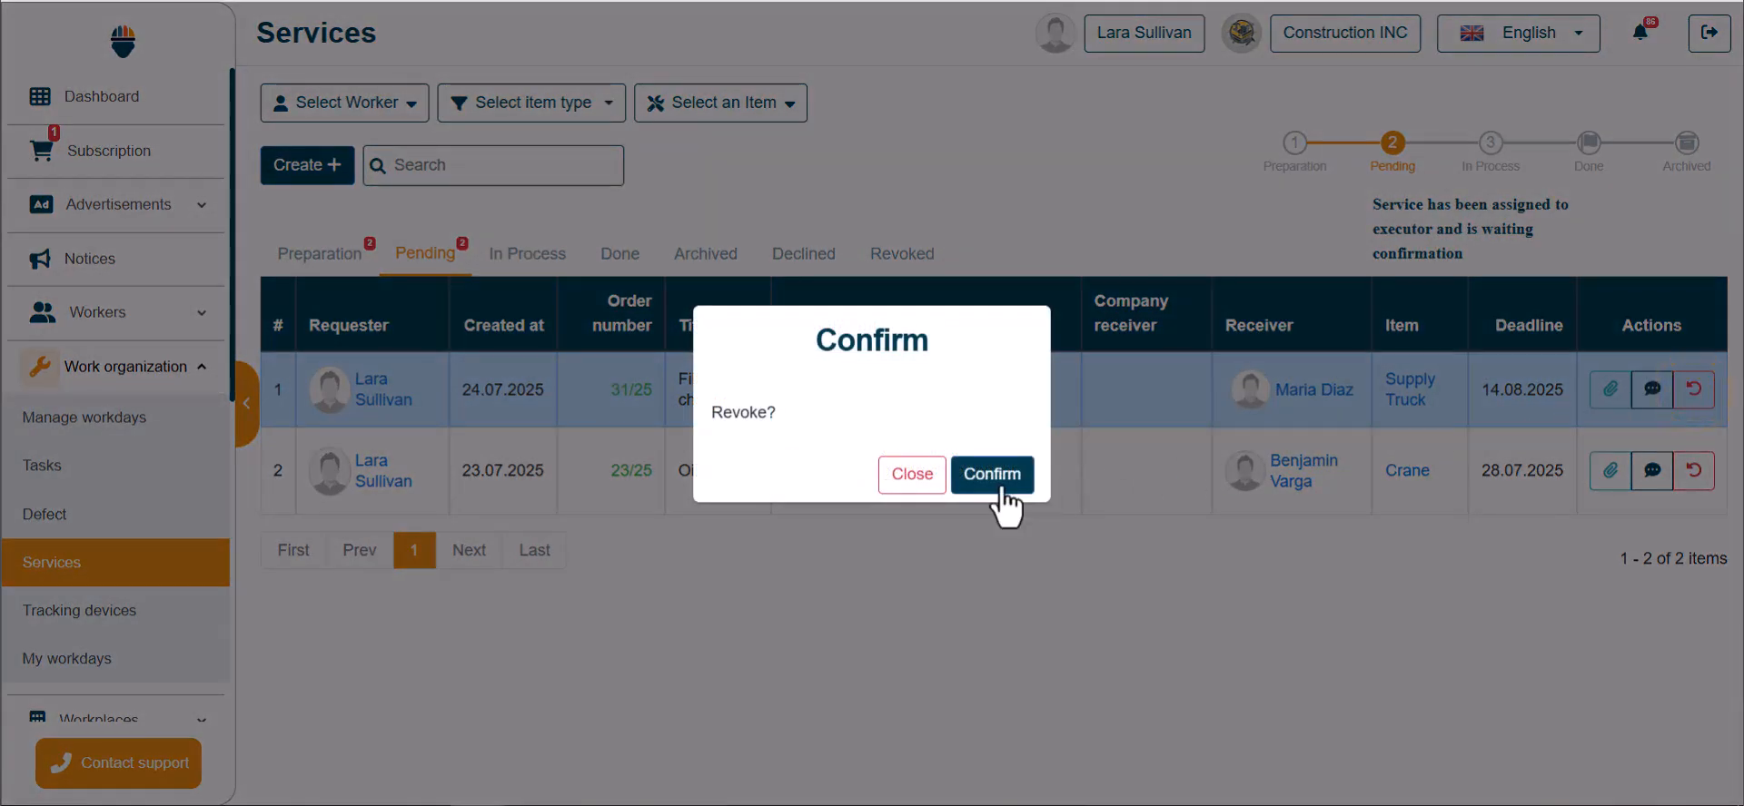
pyautogui.click(996, 478)
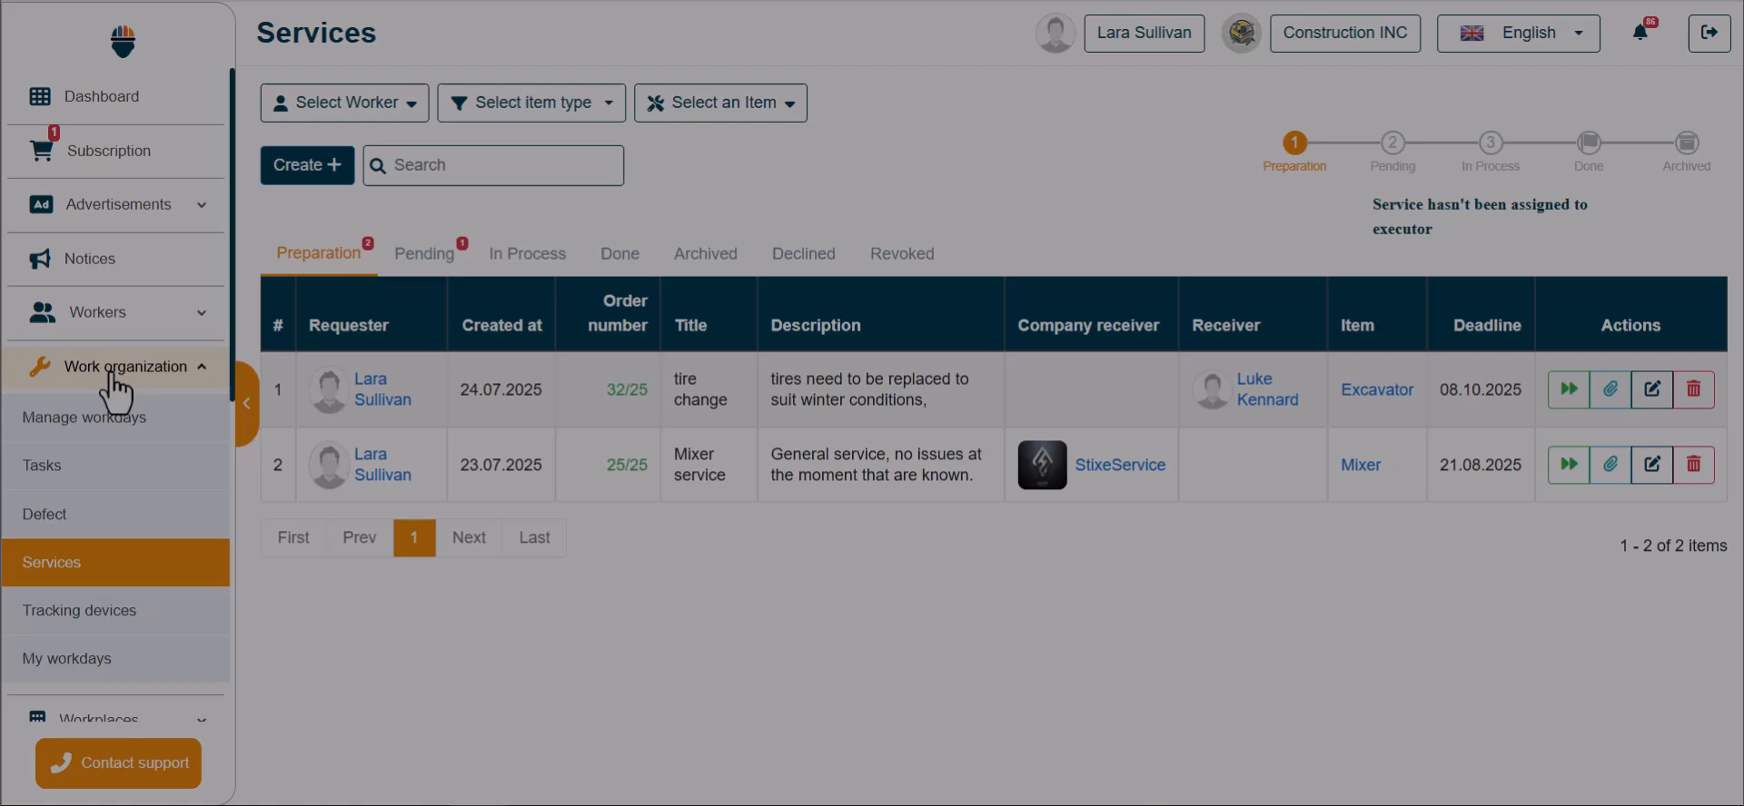
# Open the vehicle statistics and review the overview of services completed on the Crane.
pyautogui.click(92, 368)
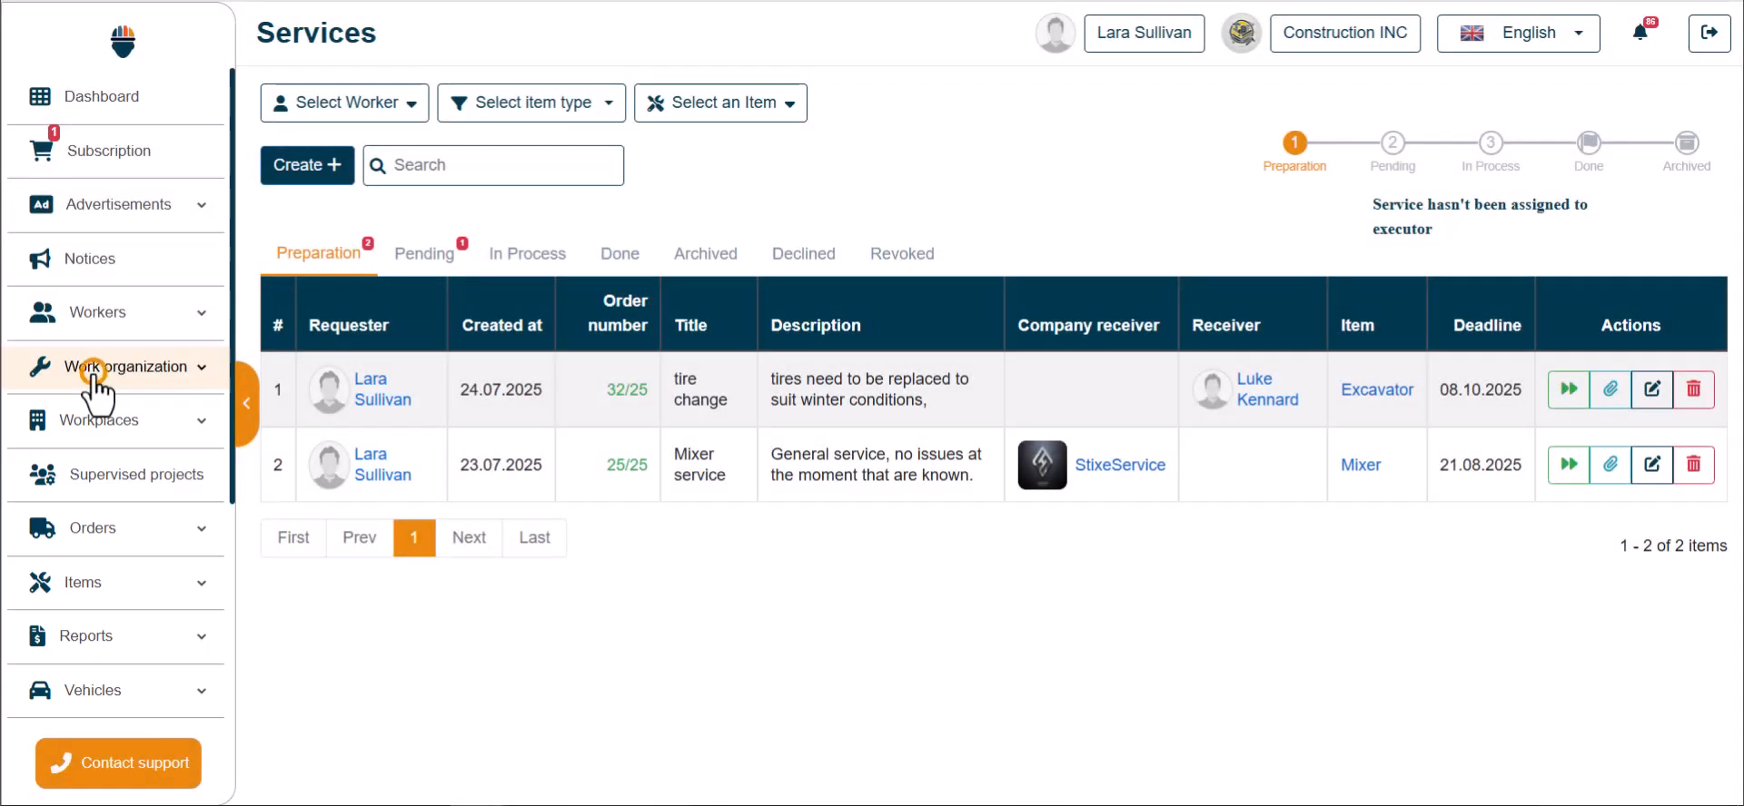
pyautogui.scroll(-4, 92, 368)
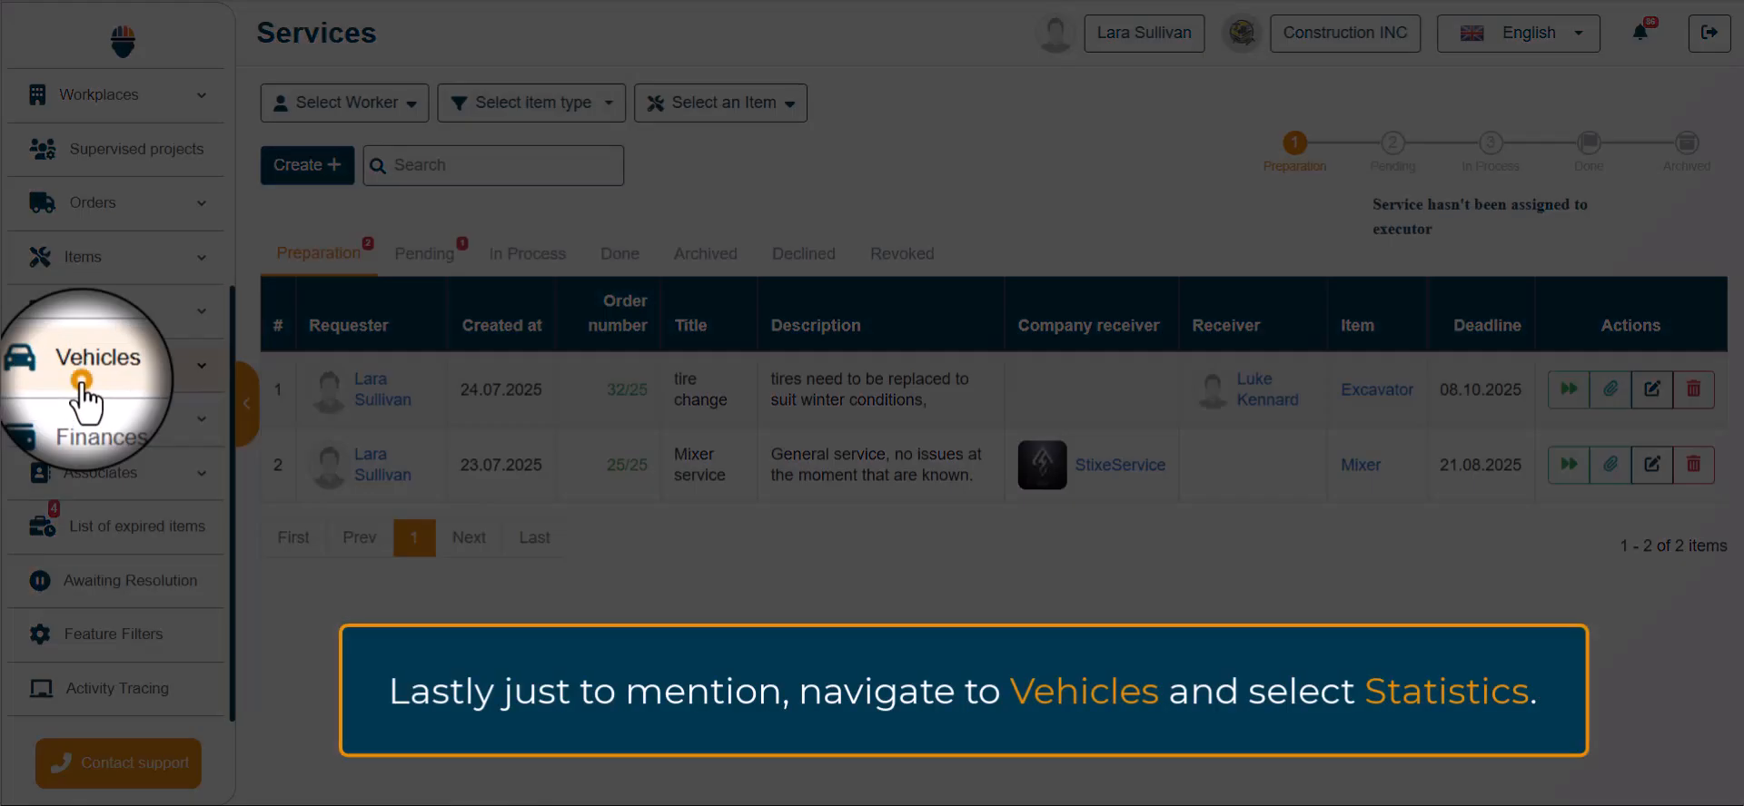
pyautogui.click(81, 372)
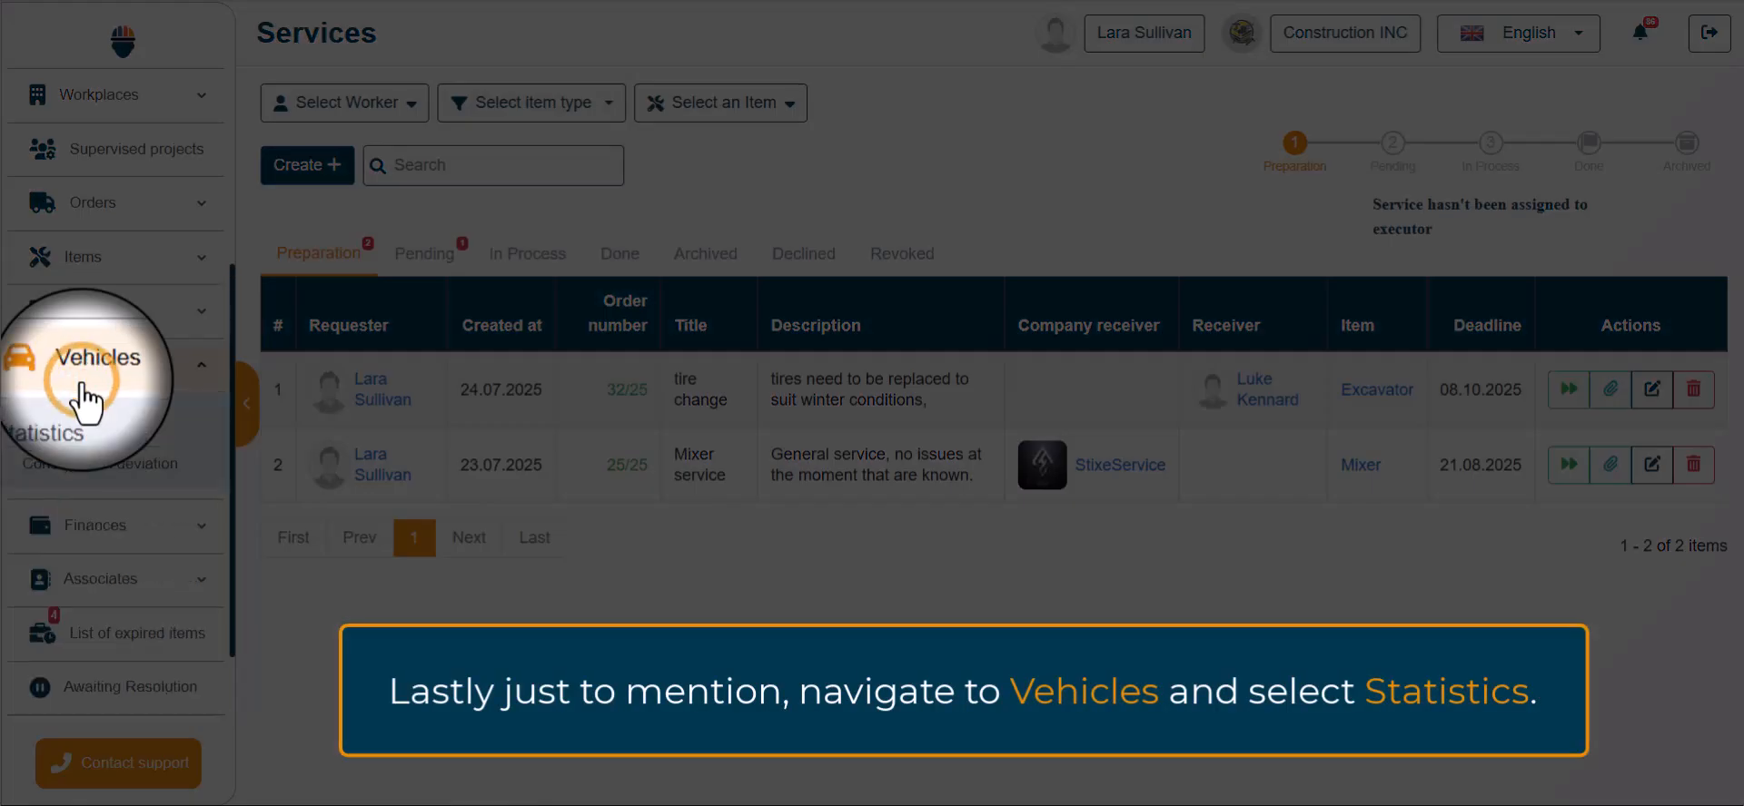
pyautogui.click(56, 439)
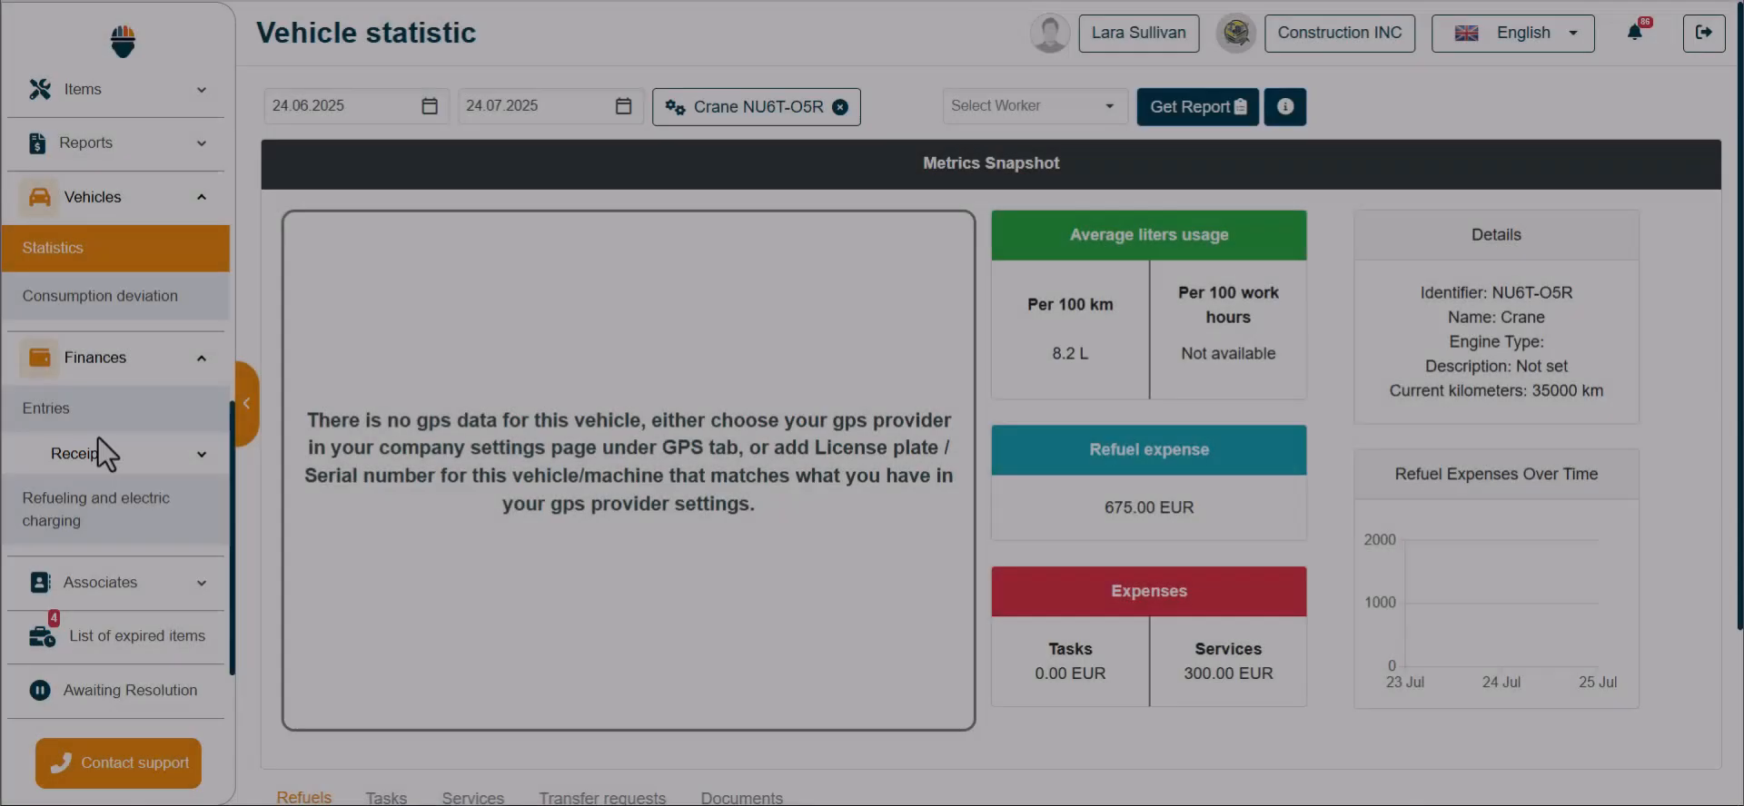
pyautogui.scroll(-3, 877, 493)
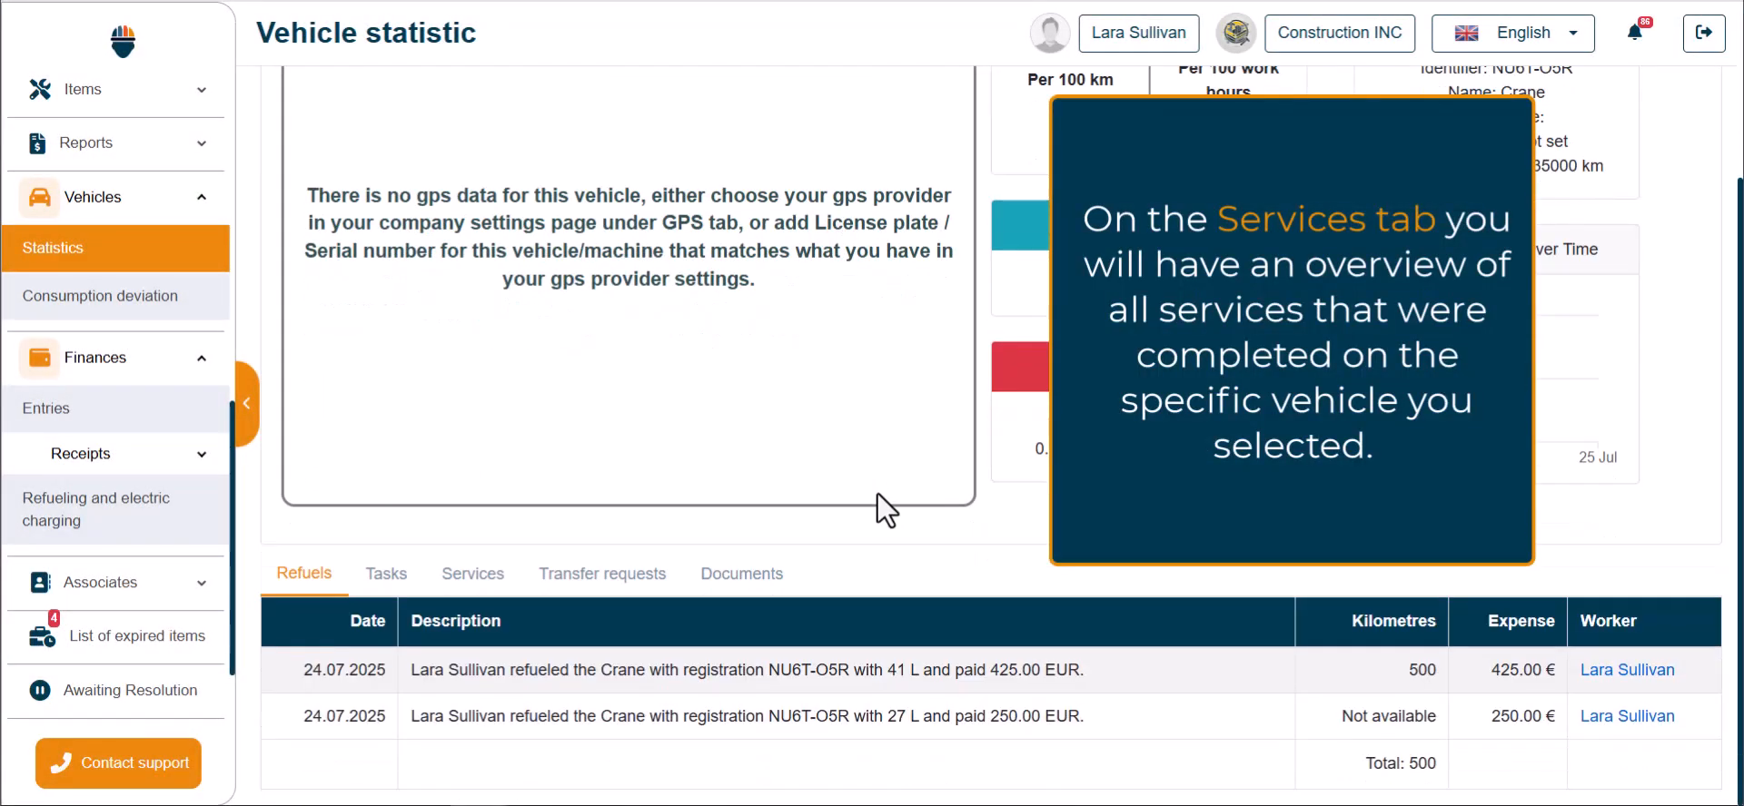
pyautogui.click(472, 583)
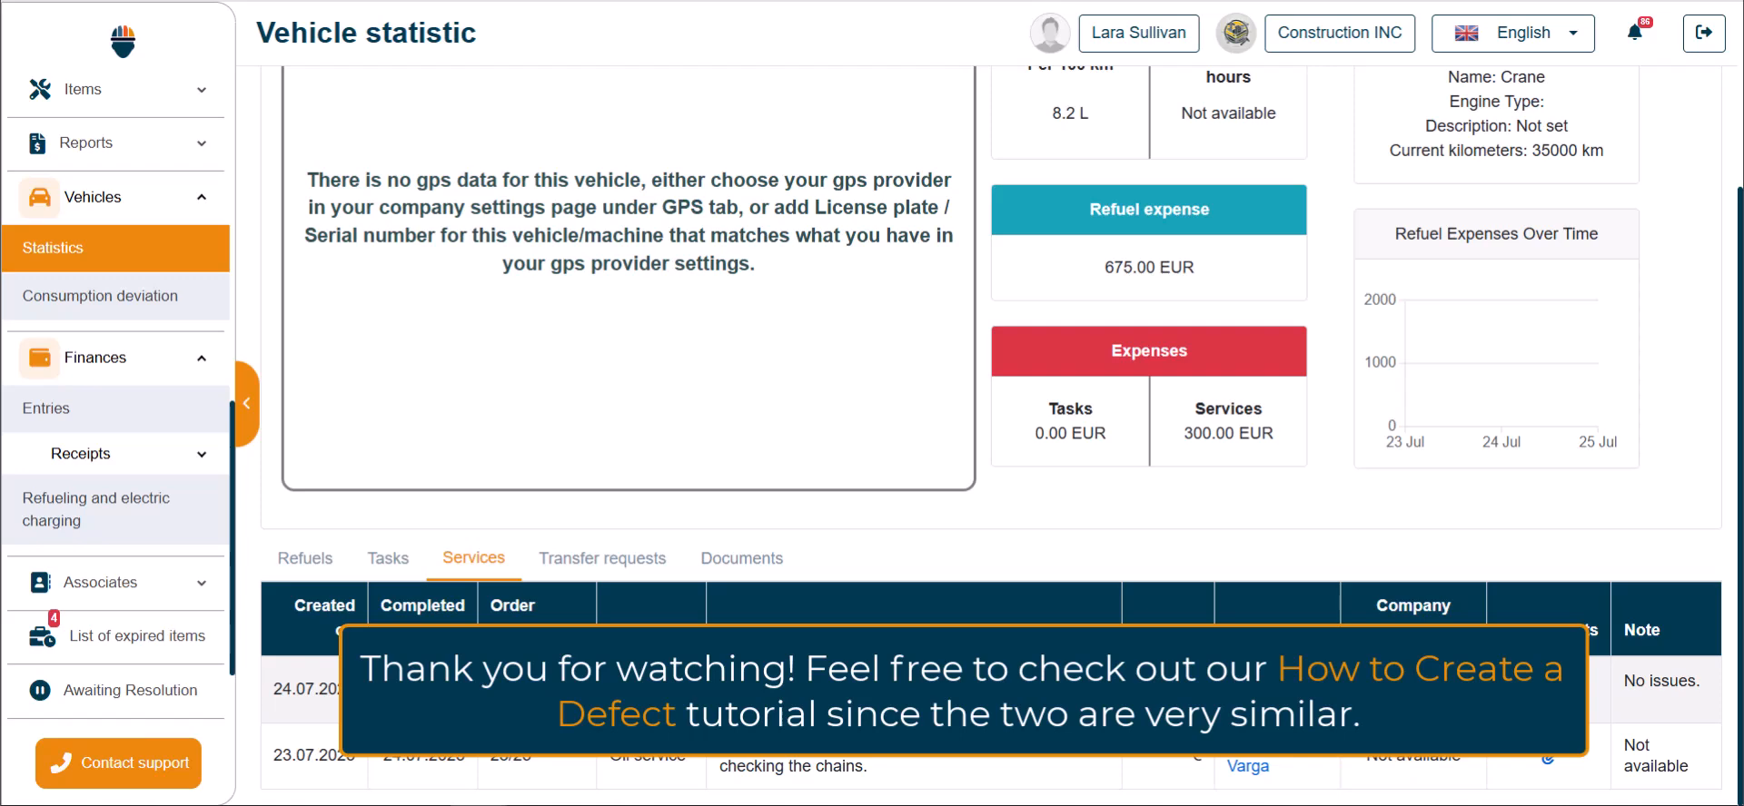
pyautogui.scroll(2, 1228, 510)
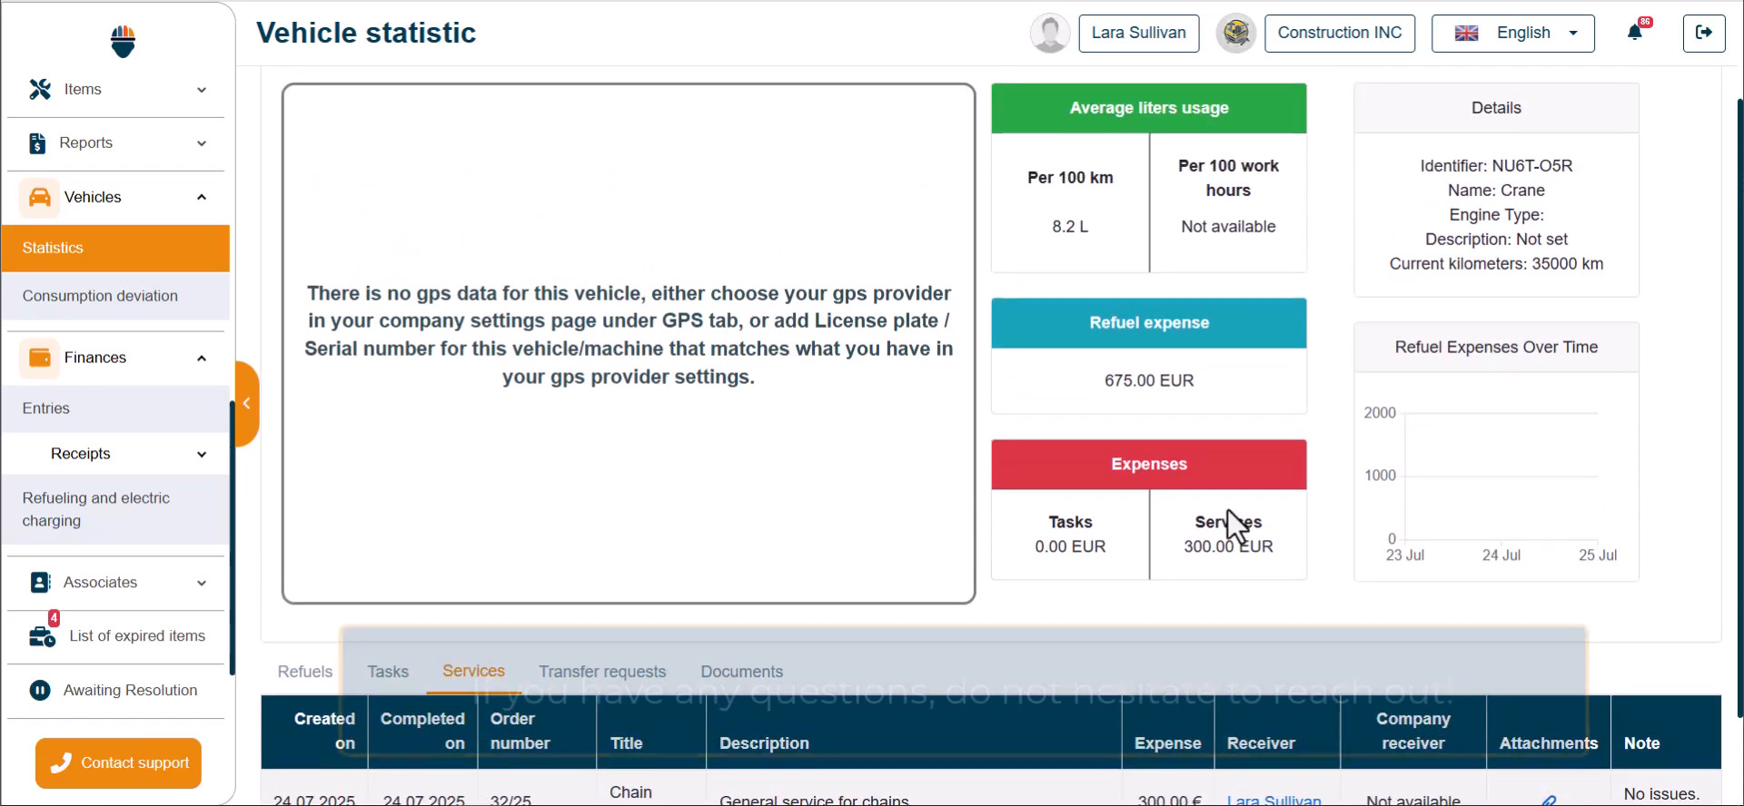